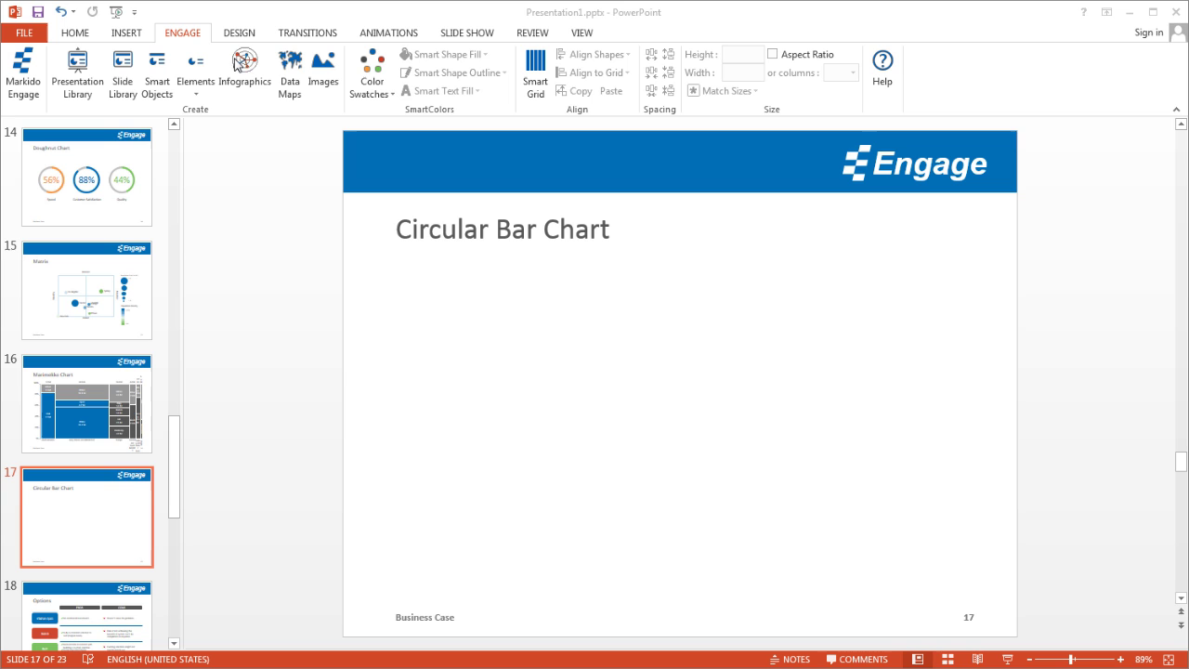
Step: Insert a Circular Bar Chart infographic on slide 17 and close its settings window
{"action": "left_click", "coordinate": [246, 70]}
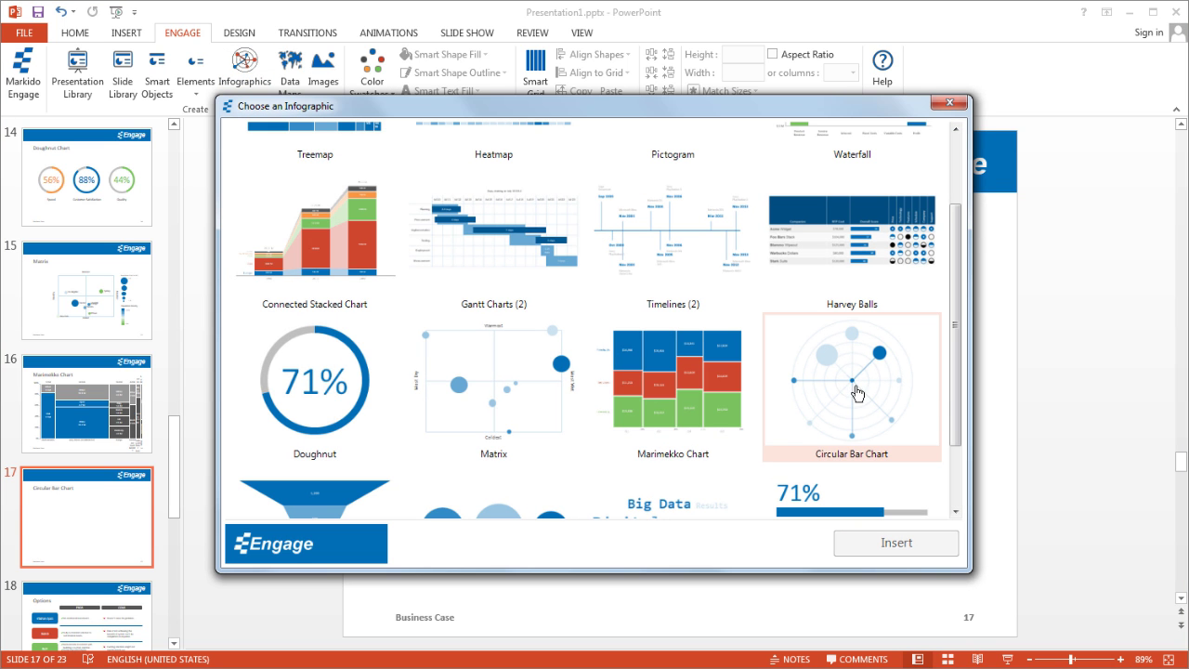
{"action": "left_click", "coordinate": [853, 373]}
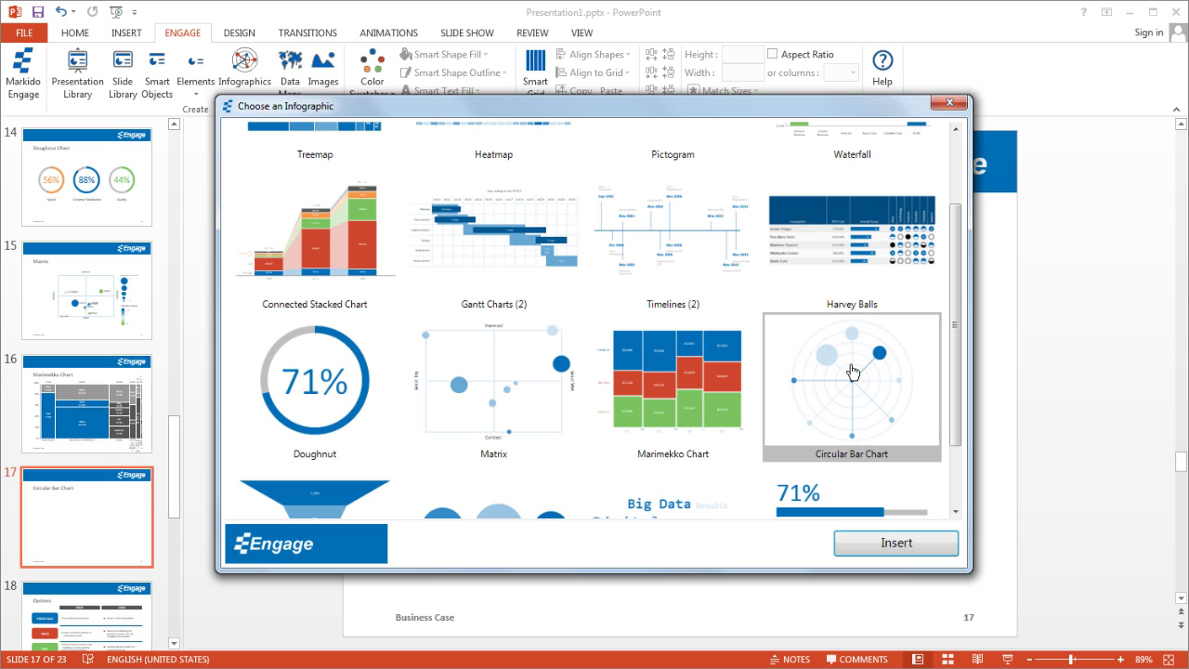
{"action": "left_click", "coordinate": [910, 548]}
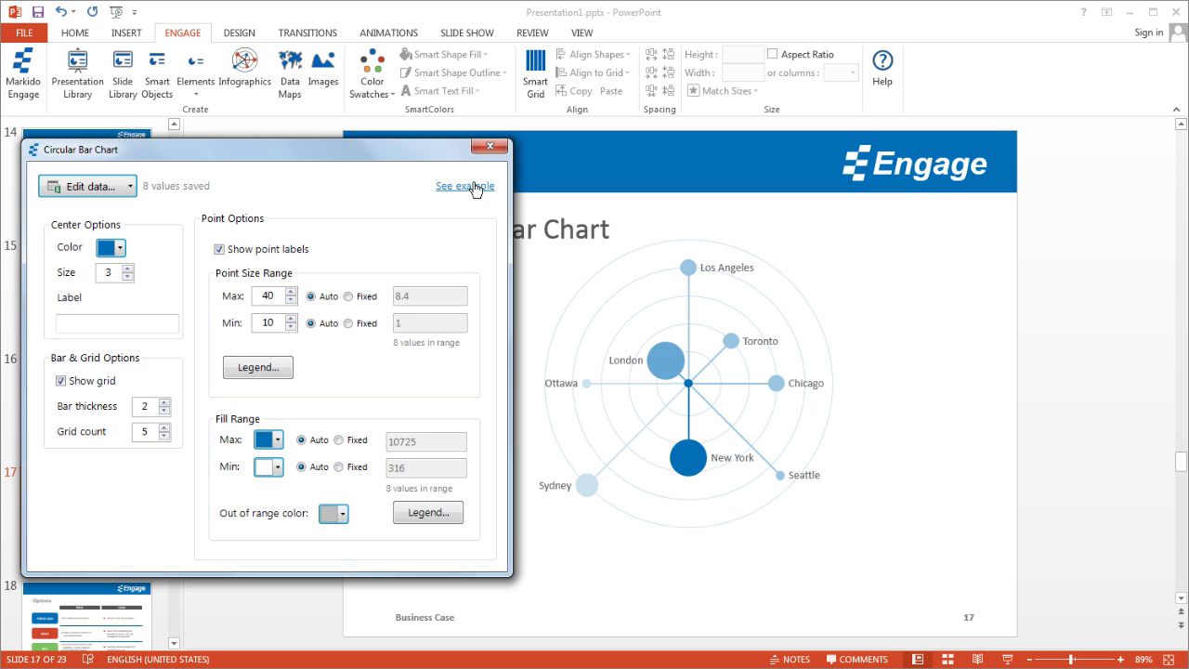
{"action": "left_click", "coordinate": [491, 147]}
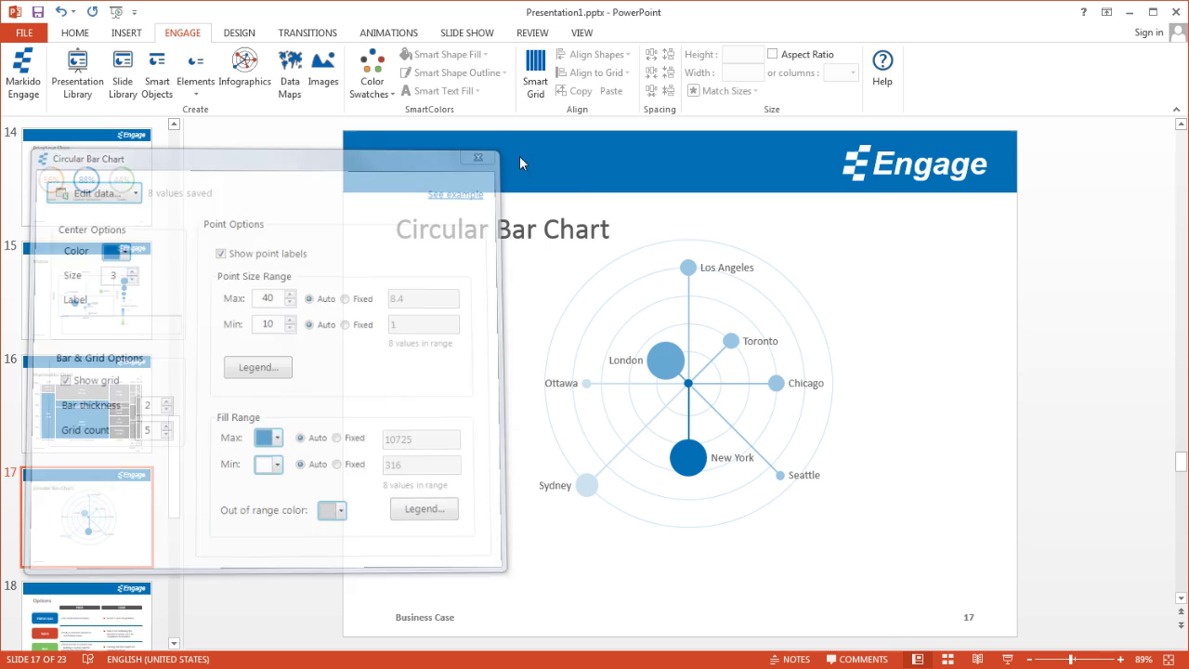
Step: Move the circular bar chart down so it sits below the slide title, and deselect it
{"action": "left_click", "coordinate": [697, 240]}
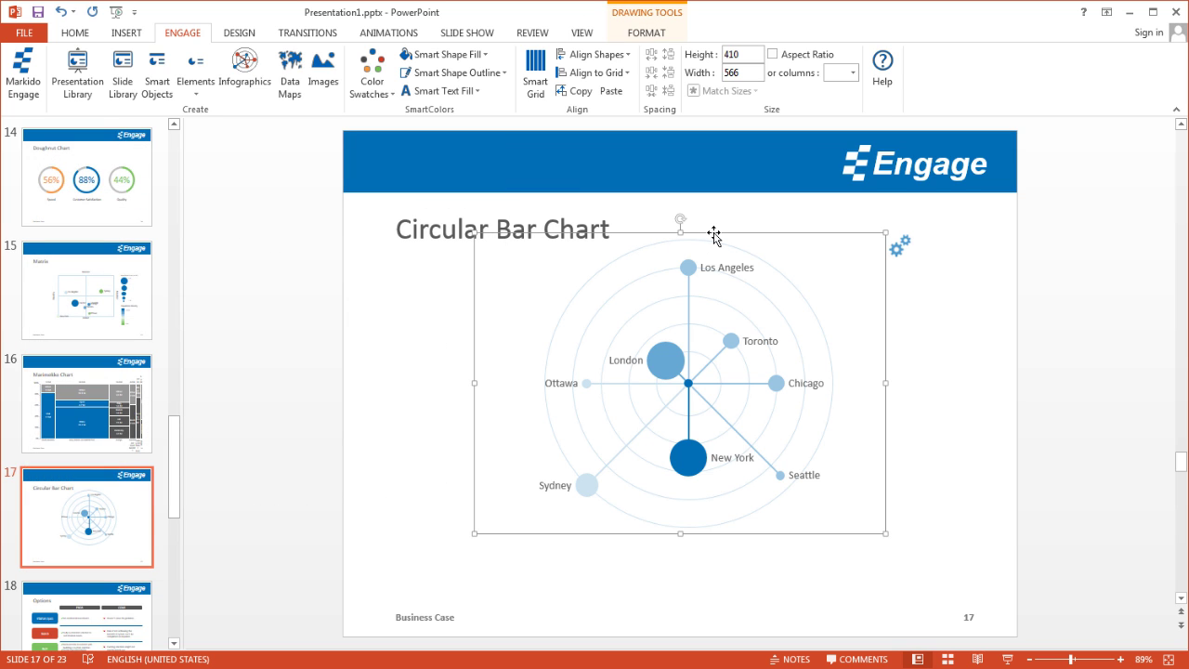
{"action": "left_click_drag", "start_coordinate": [714, 236], "coordinate": [710, 284]}
{"action": "left_click", "coordinate": [941, 333]}
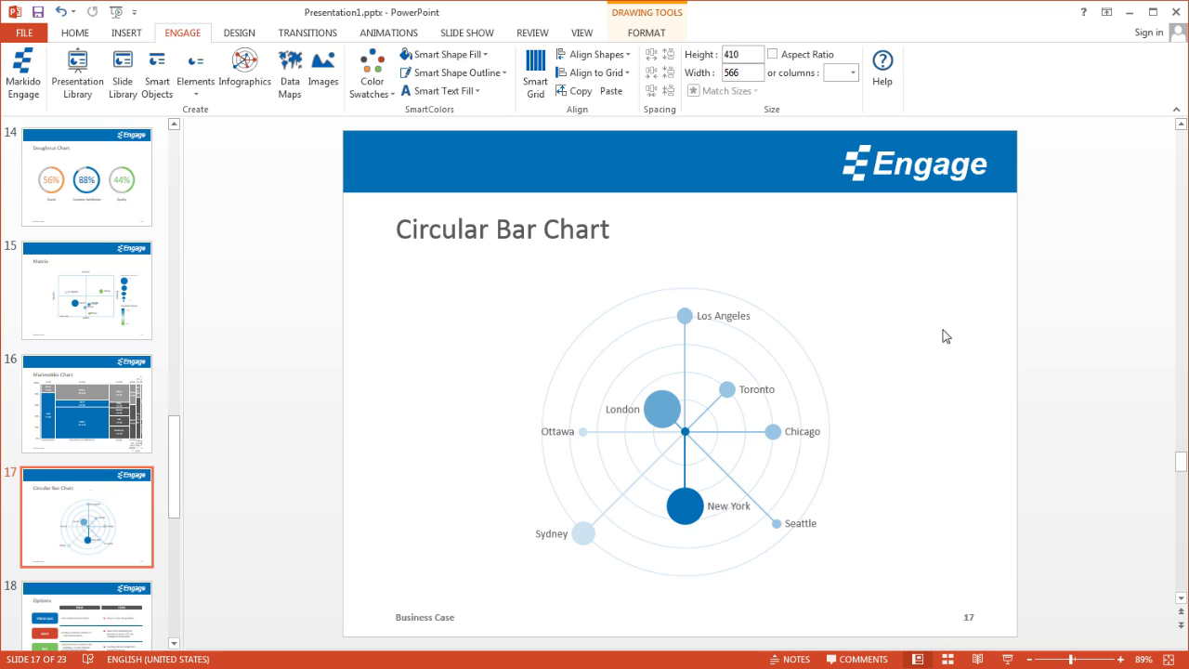
Step: Open the circular bar chart's data sheet and rename the Seattle series to Turin in cell A2
{"action": "left_click", "coordinate": [804, 353]}
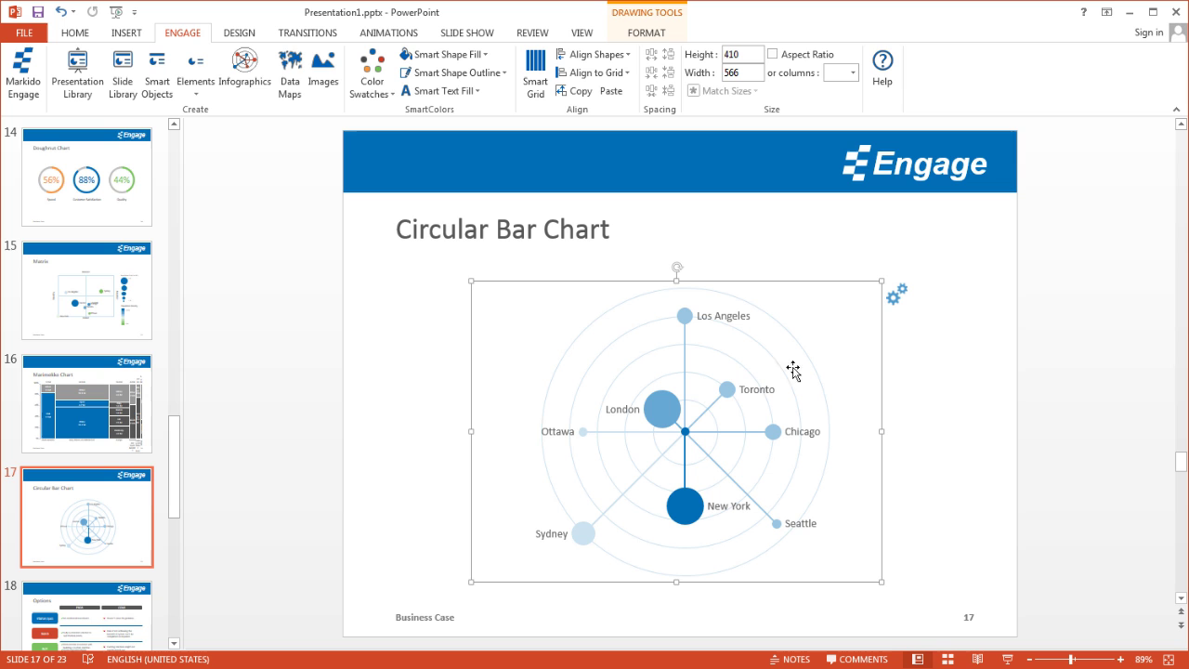
{"action": "left_click", "coordinate": [897, 298]}
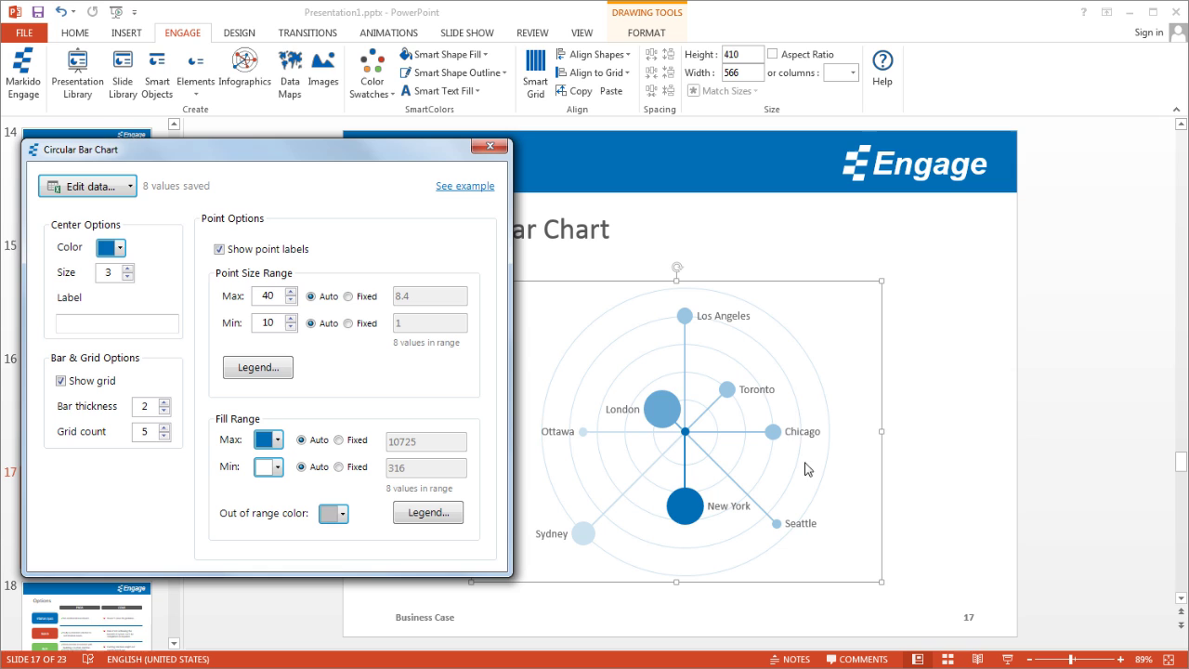
{"action": "left_click", "coordinate": [90, 187]}
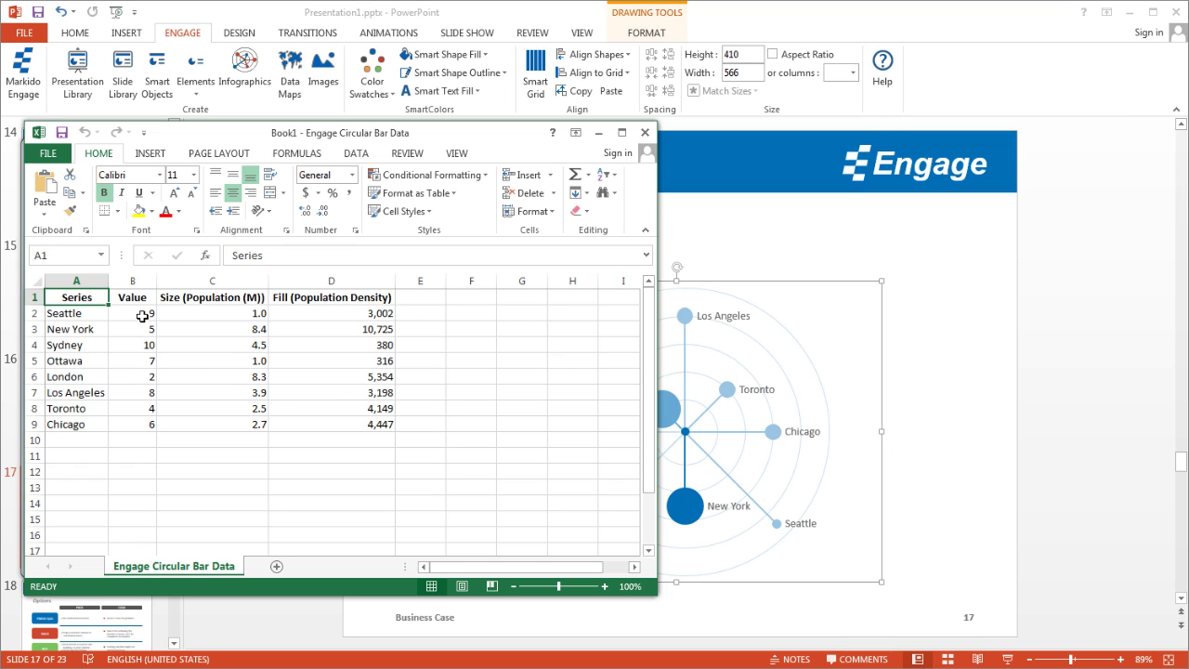
{"action": "left_click", "coordinate": [91, 313]}
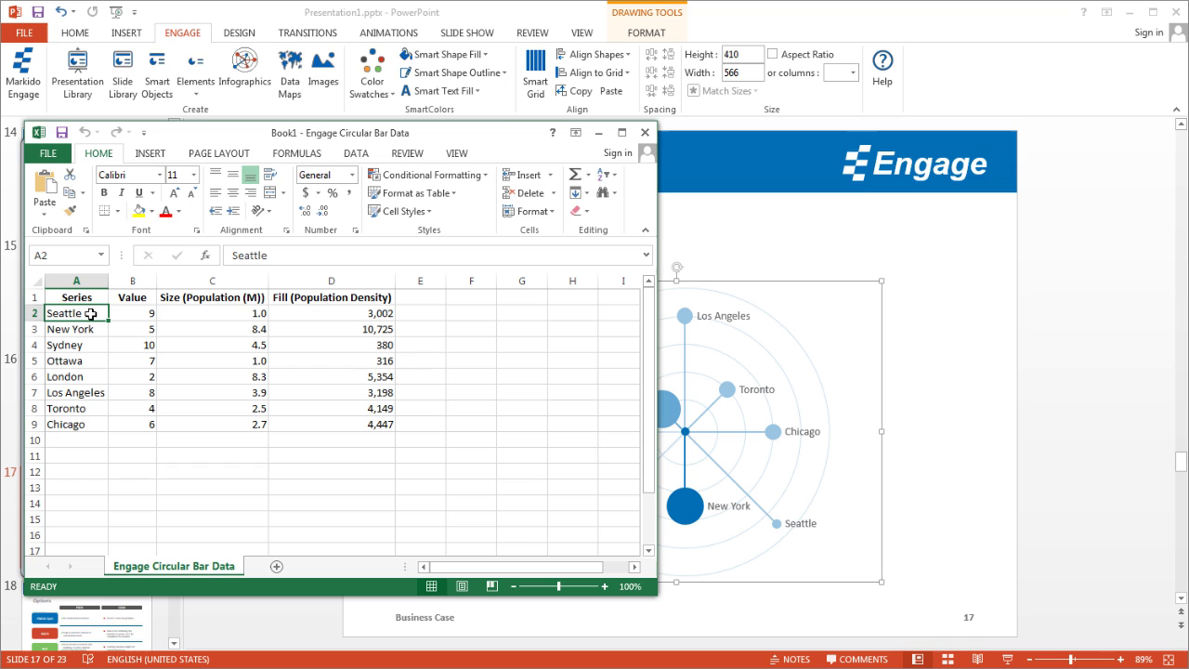
{"action": "type", "text": "Turin"}
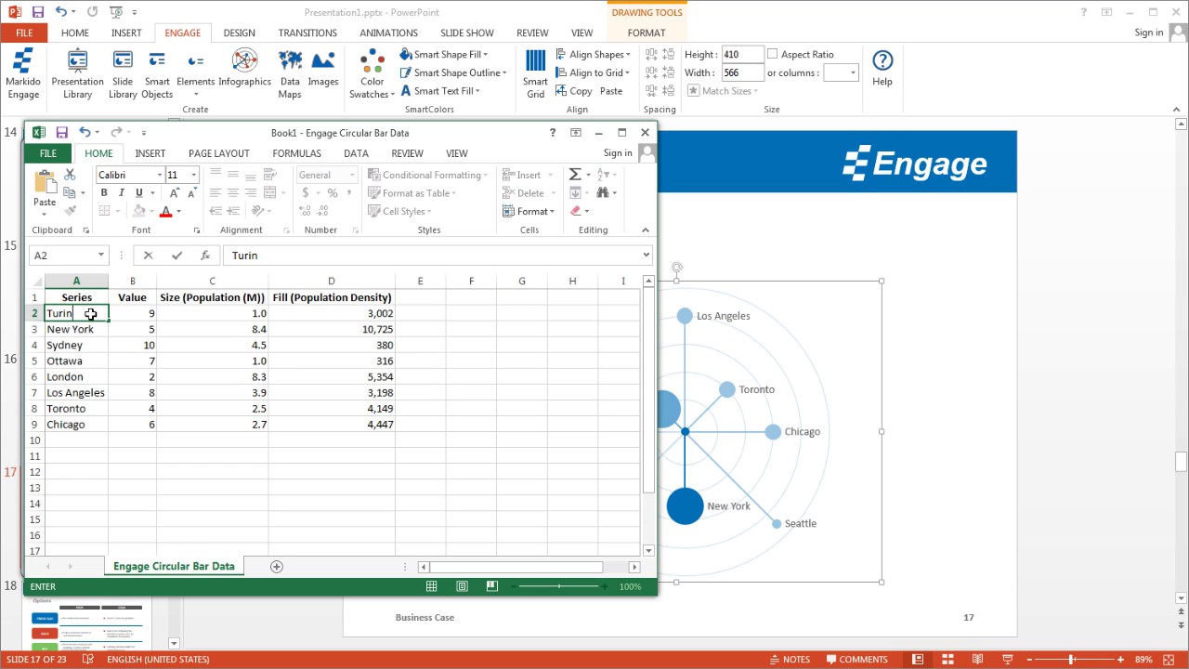
{"action": "key", "text": "Return"}
Step: Check the Turin row's value, size and fill cells, and close the data sheet
{"action": "left_click", "coordinate": [91, 313]}
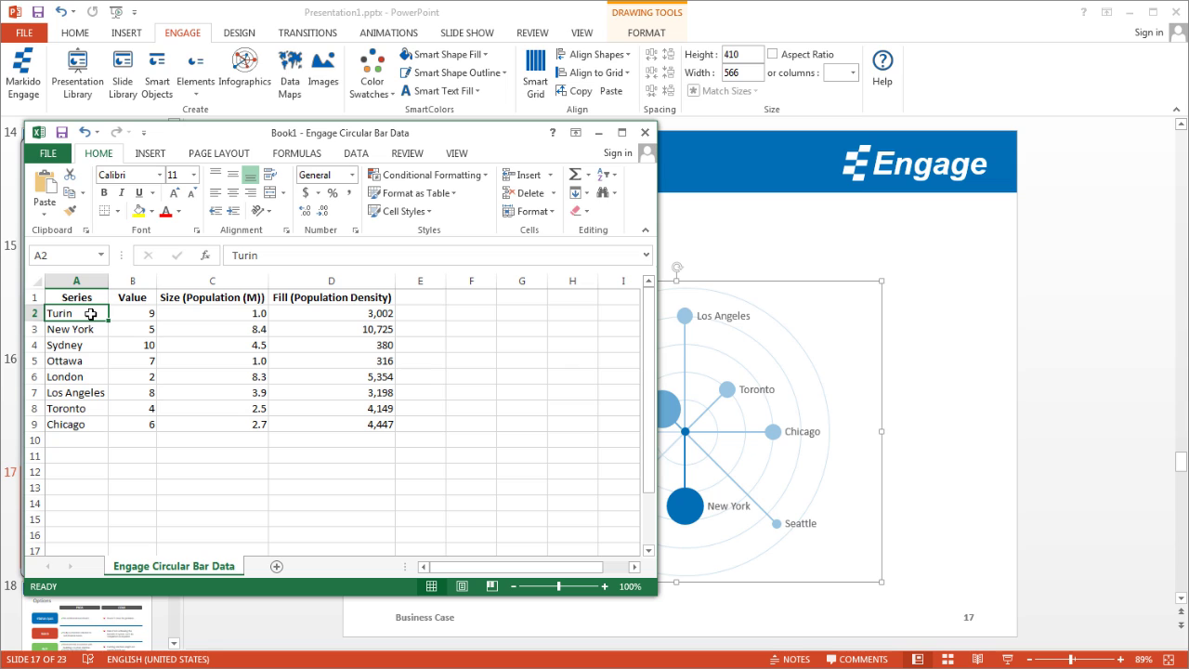
{"action": "key", "text": "Tab"}
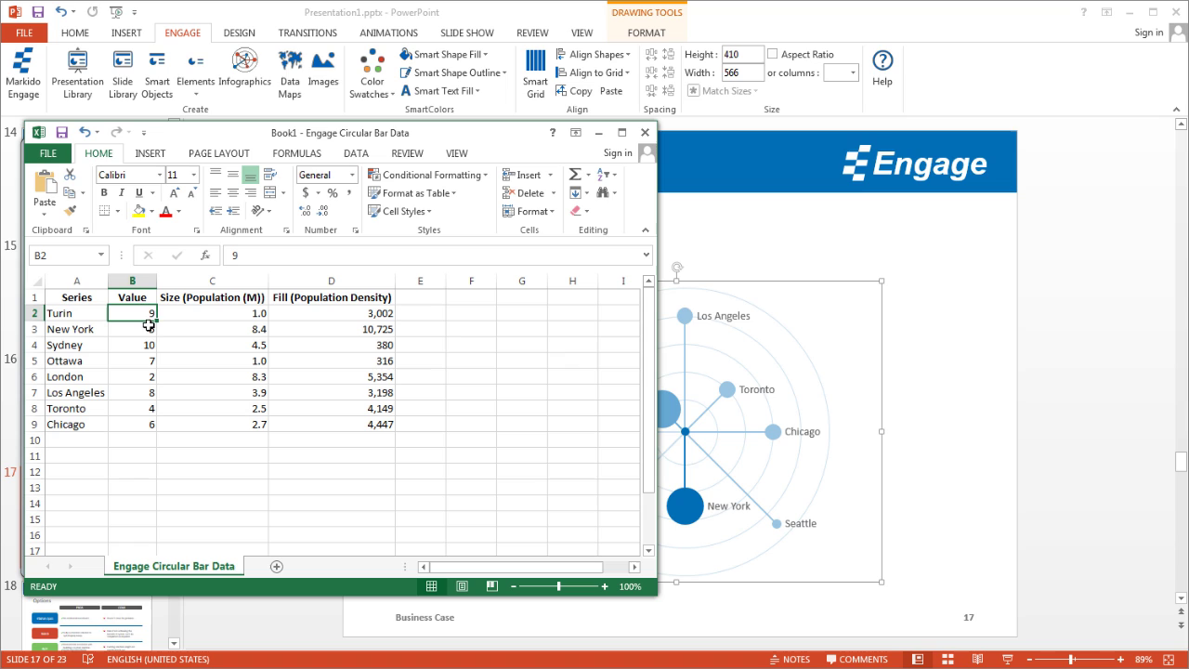
{"action": "left_click", "coordinate": [197, 316]}
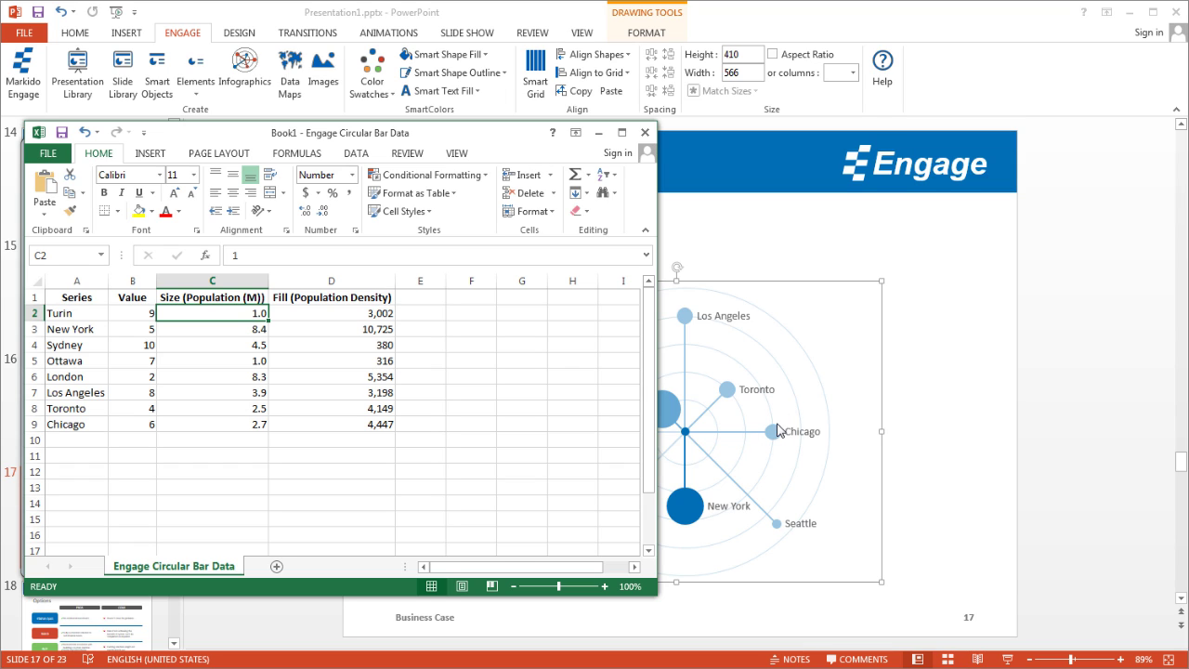
{"action": "left_click", "coordinate": [357, 313]}
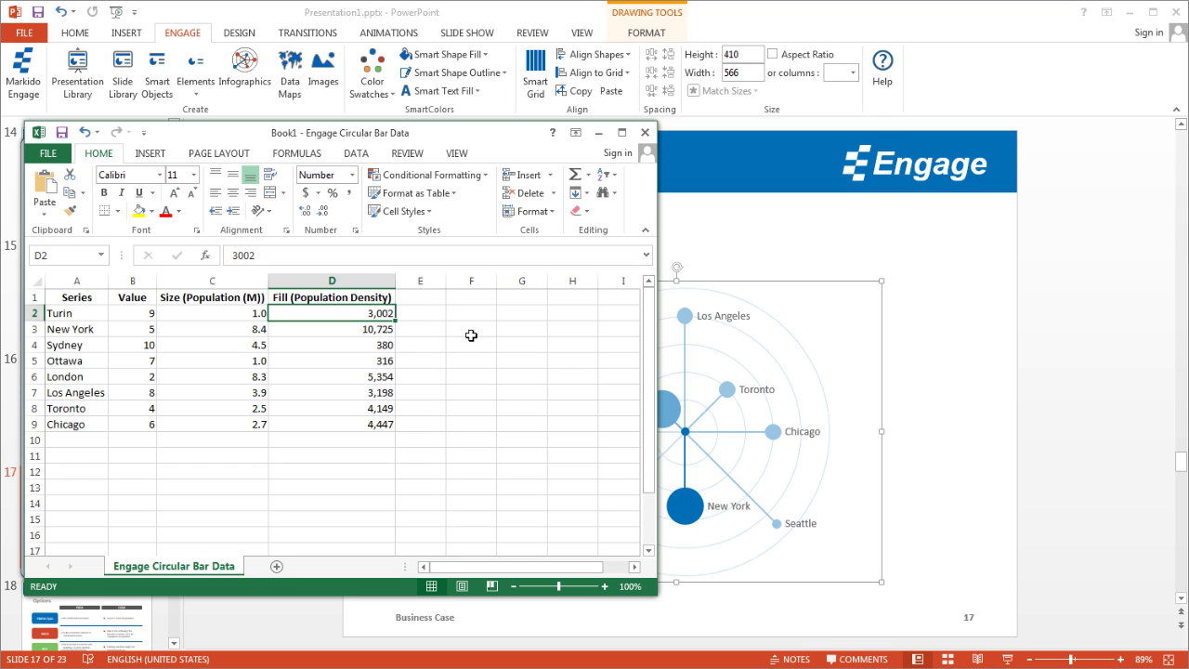
{"action": "left_click", "coordinate": [645, 133]}
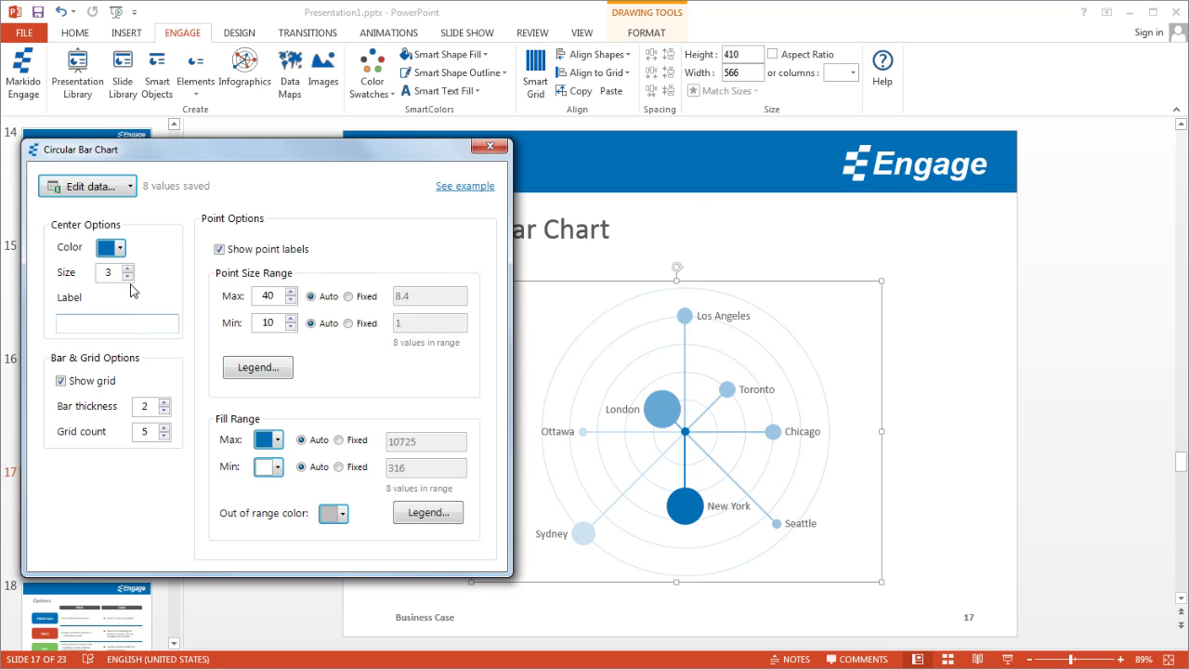
Step: Make the chart's center green with size 10 and label it Paris
{"action": "left_click", "coordinate": [119, 251]}
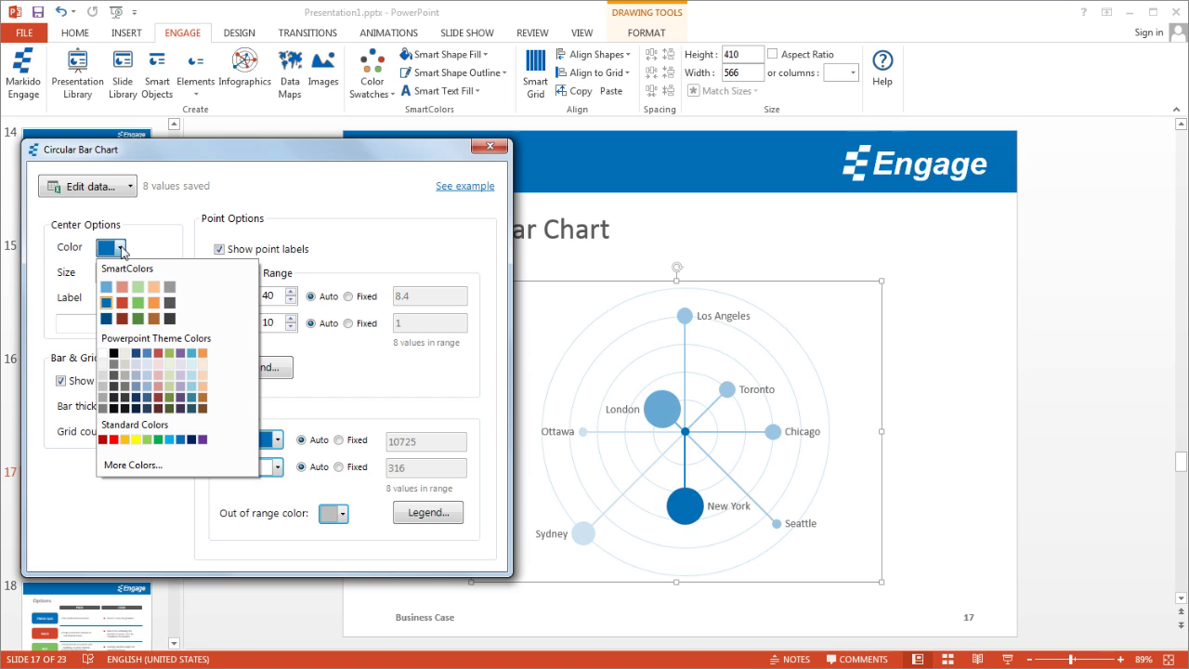
{"action": "left_click", "coordinate": [138, 302]}
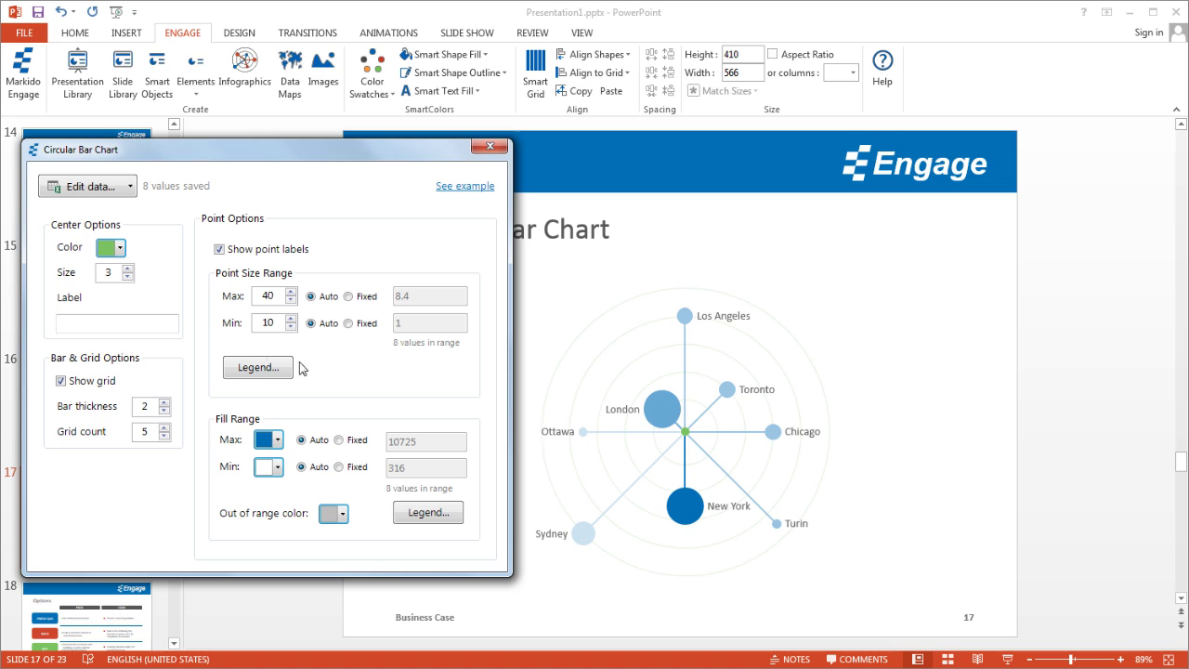
{"action": "left_click_drag", "start_coordinate": [120, 274], "coordinate": [82, 272]}
{"action": "type", "text": "10"}
{"action": "left_click", "coordinate": [87, 324]}
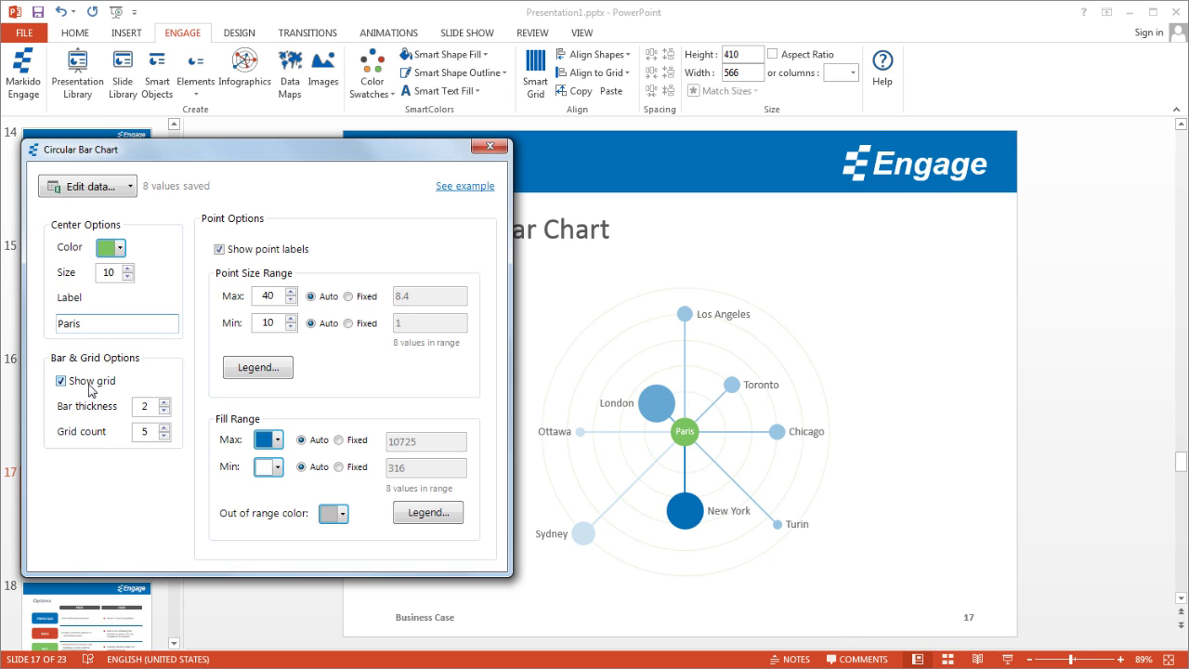
Step: Set the bar thickness to 3 and the grid count to 4, keeping the grid shown
{"action": "left_click", "coordinate": [90, 388]}
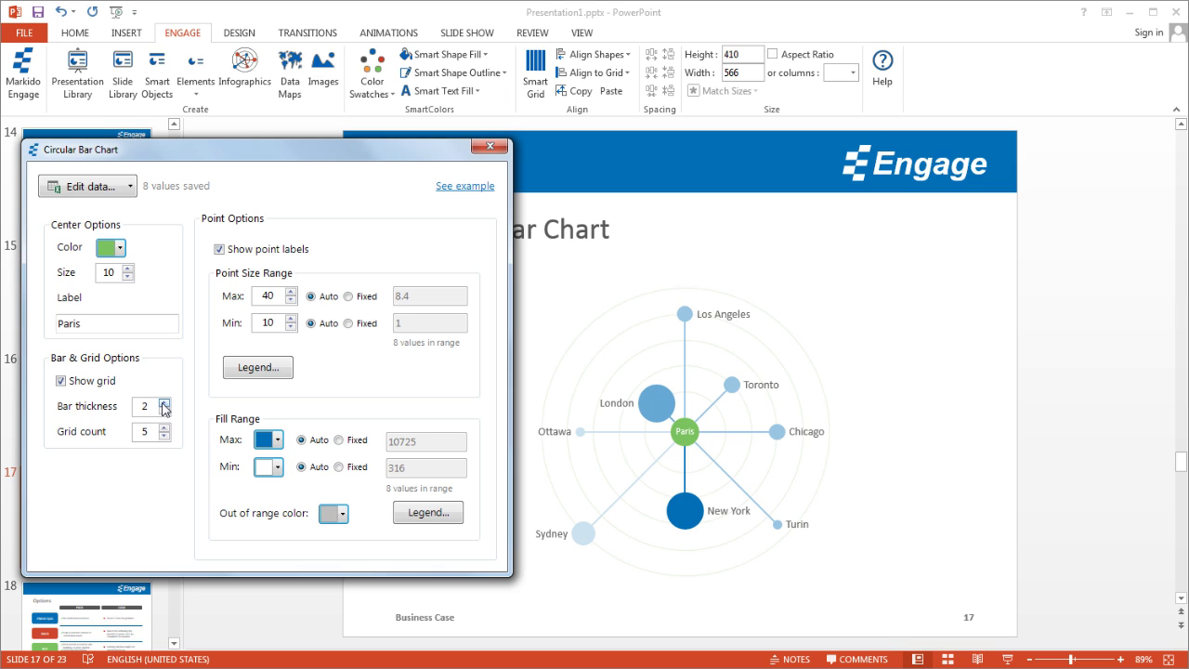
{"action": "left_click", "coordinate": [165, 402]}
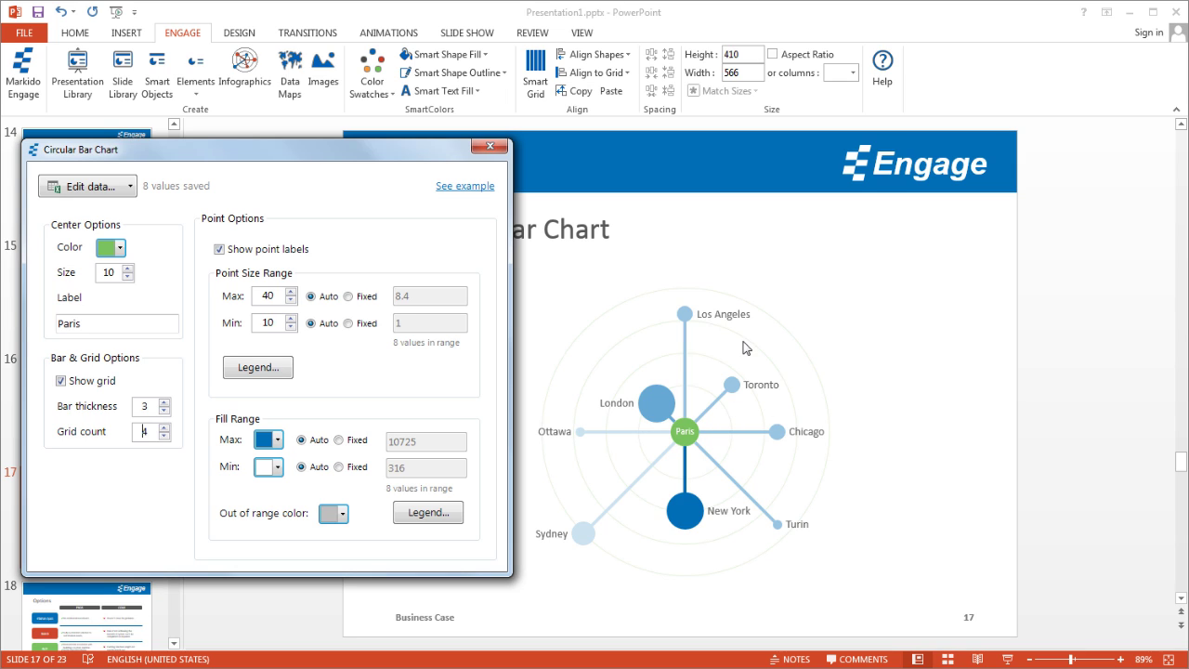
Step: Hide the point labels and show them again
{"action": "left_click", "coordinate": [258, 250]}
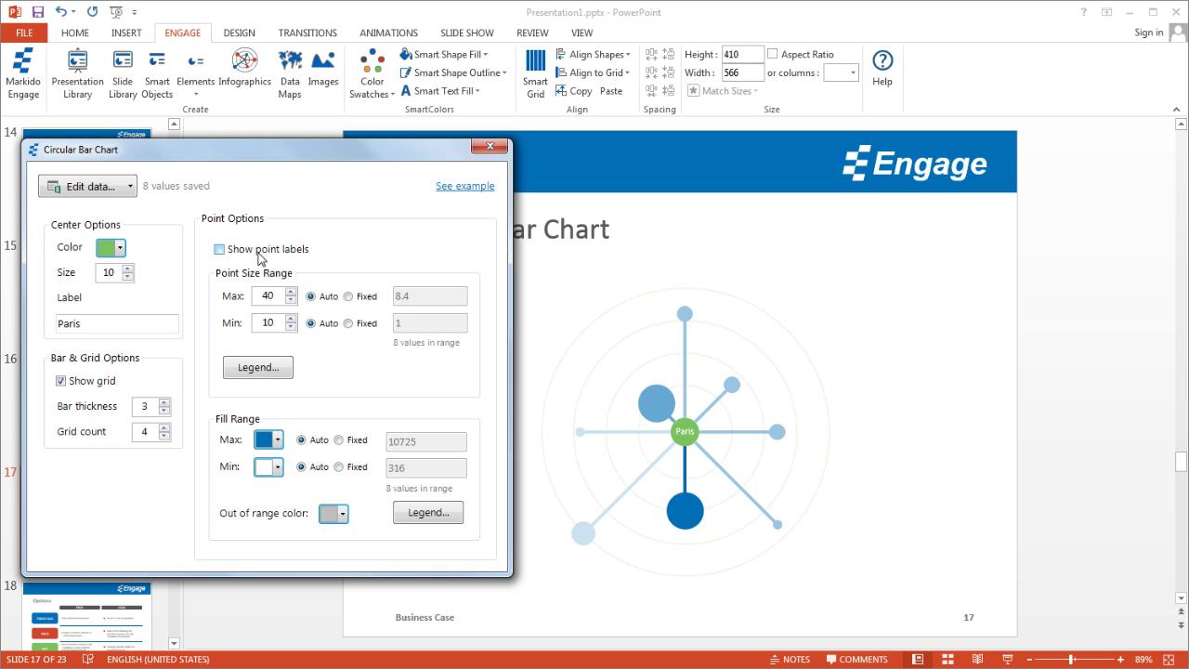
{"action": "left_click", "coordinate": [258, 252]}
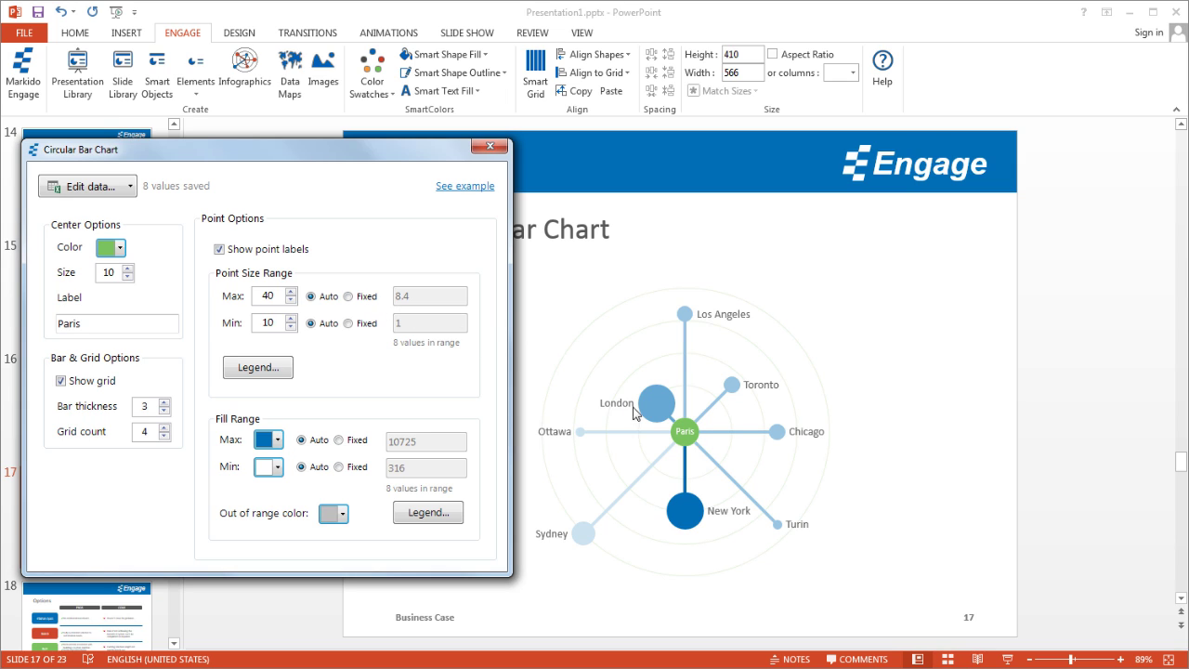
Step: Try a fixed maximum of 5 for the point size range, and return it to automatic
{"action": "left_click", "coordinate": [362, 298]}
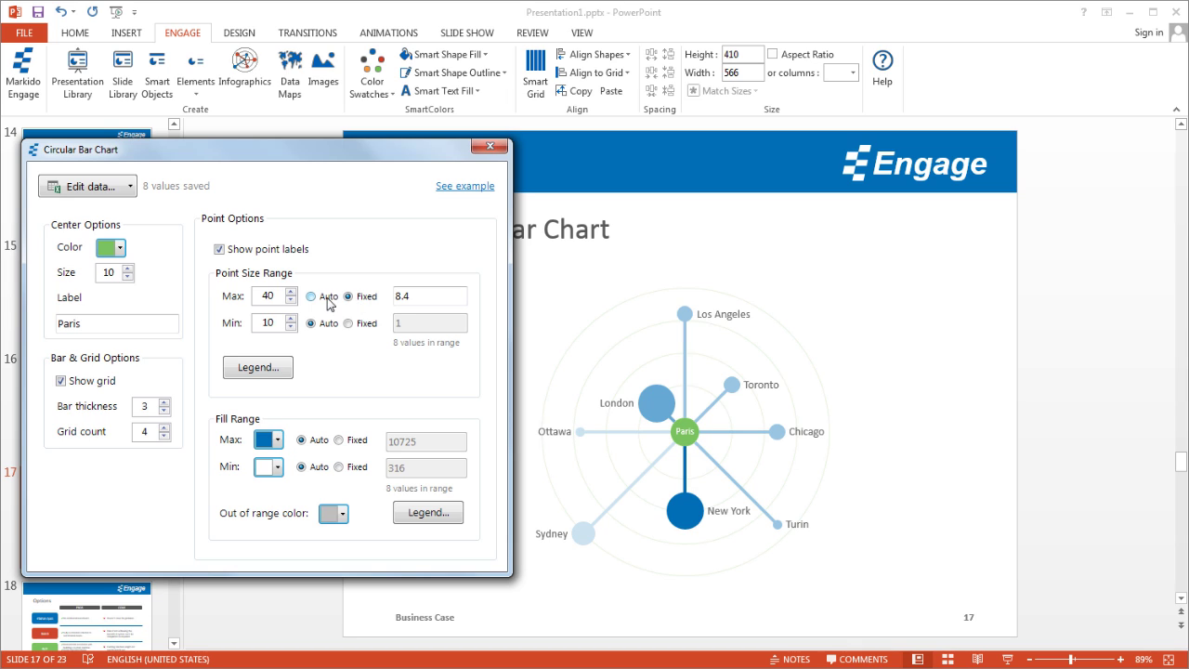
{"action": "double_click", "coordinate": [408, 297]}
{"action": "type", "text": "5"}
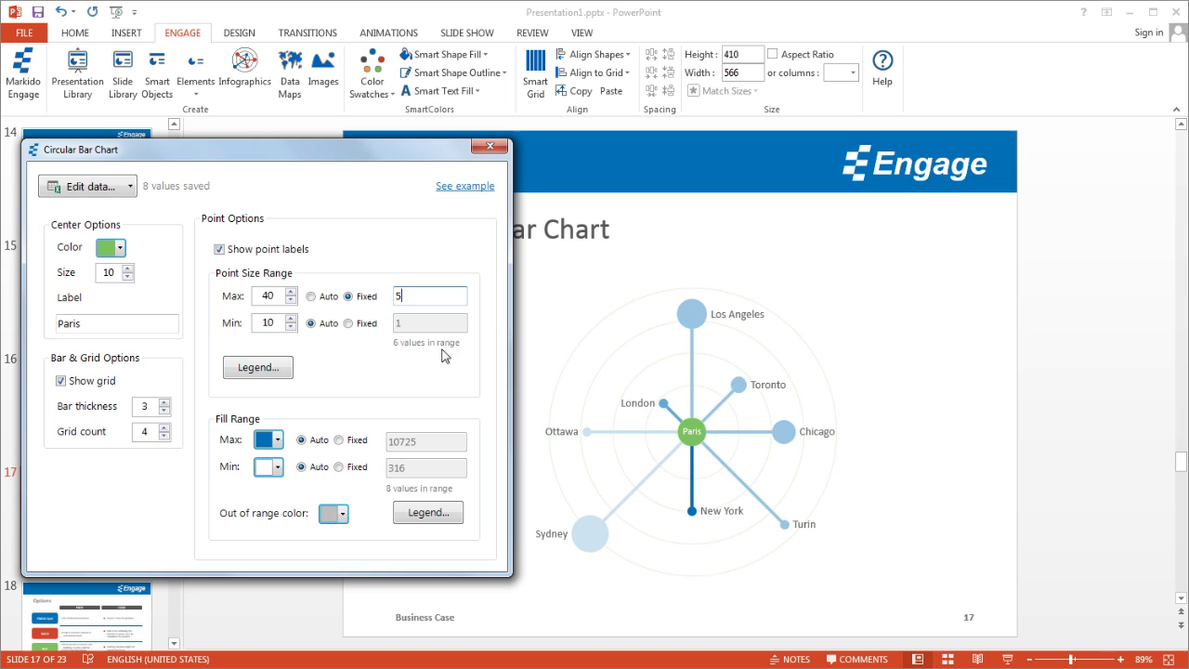
{"action": "left_click", "coordinate": [323, 300]}
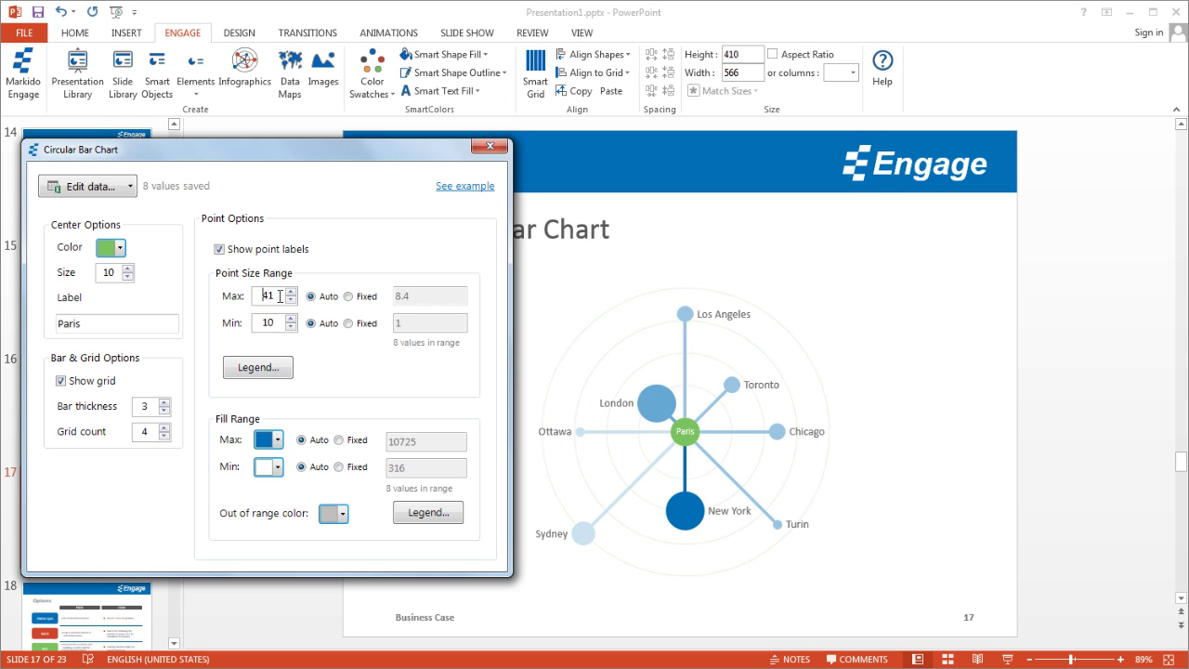
Step: Set the maximum point size to 50
{"action": "left_click_drag", "start_coordinate": [278, 295], "coordinate": [234, 295]}
{"action": "type", "text": "50"}
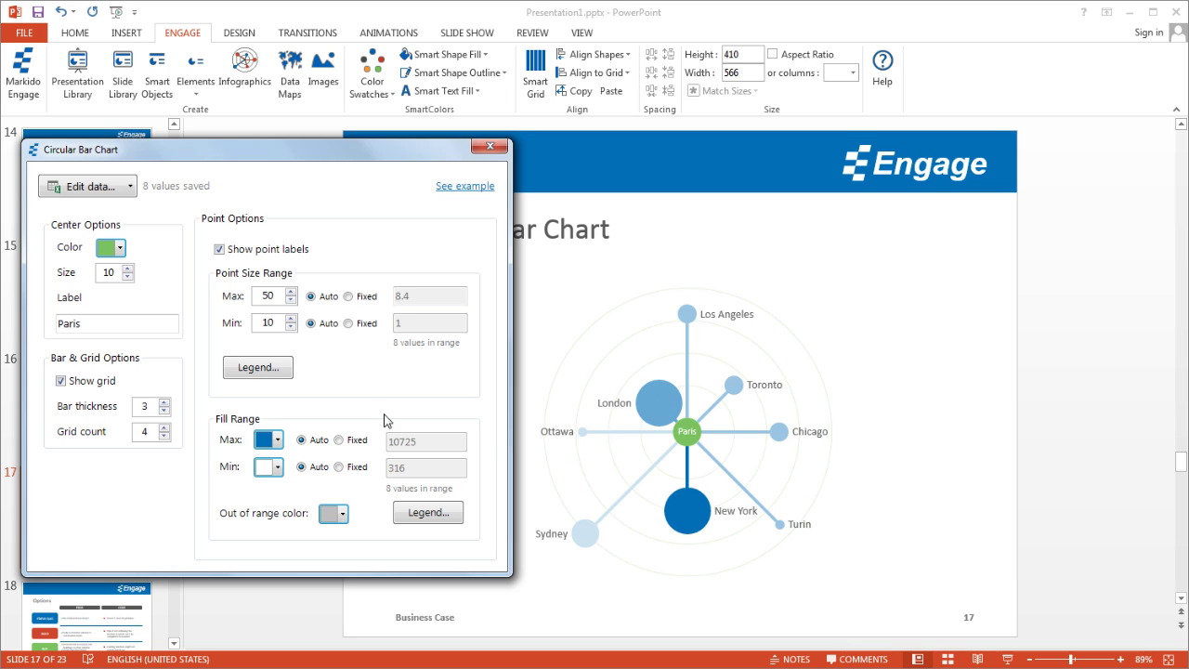
Step: Show the point size legend with the title "Number of Guests" and close the legend settings
{"action": "left_click", "coordinate": [259, 370]}
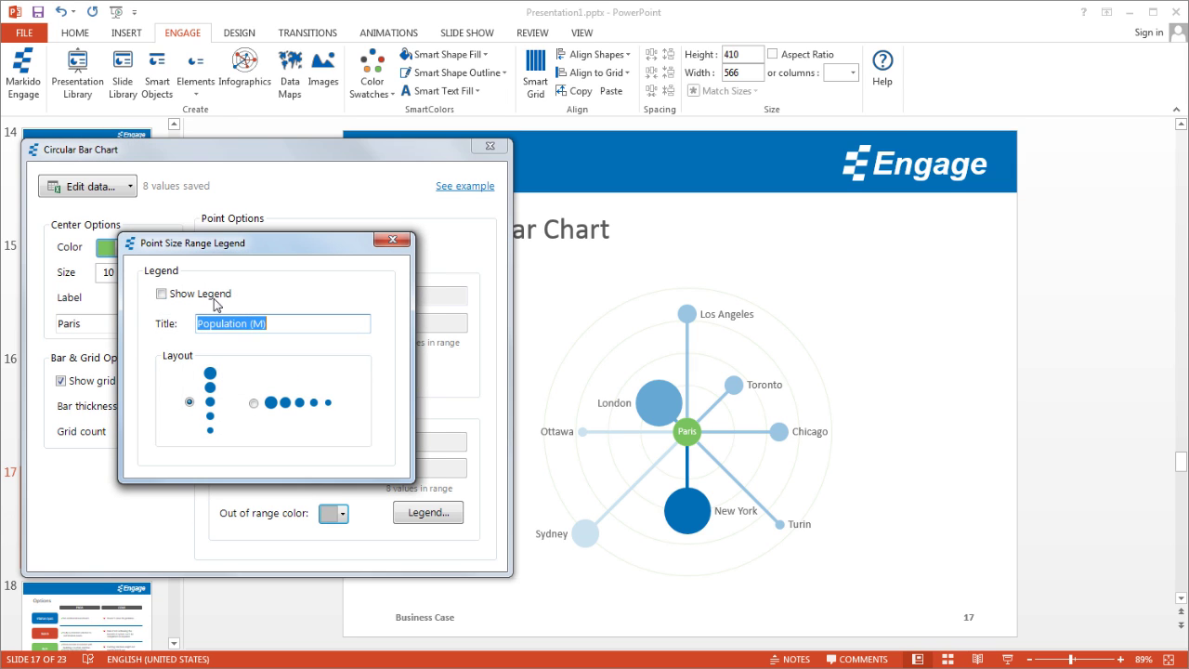
{"action": "left_click", "coordinate": [212, 297]}
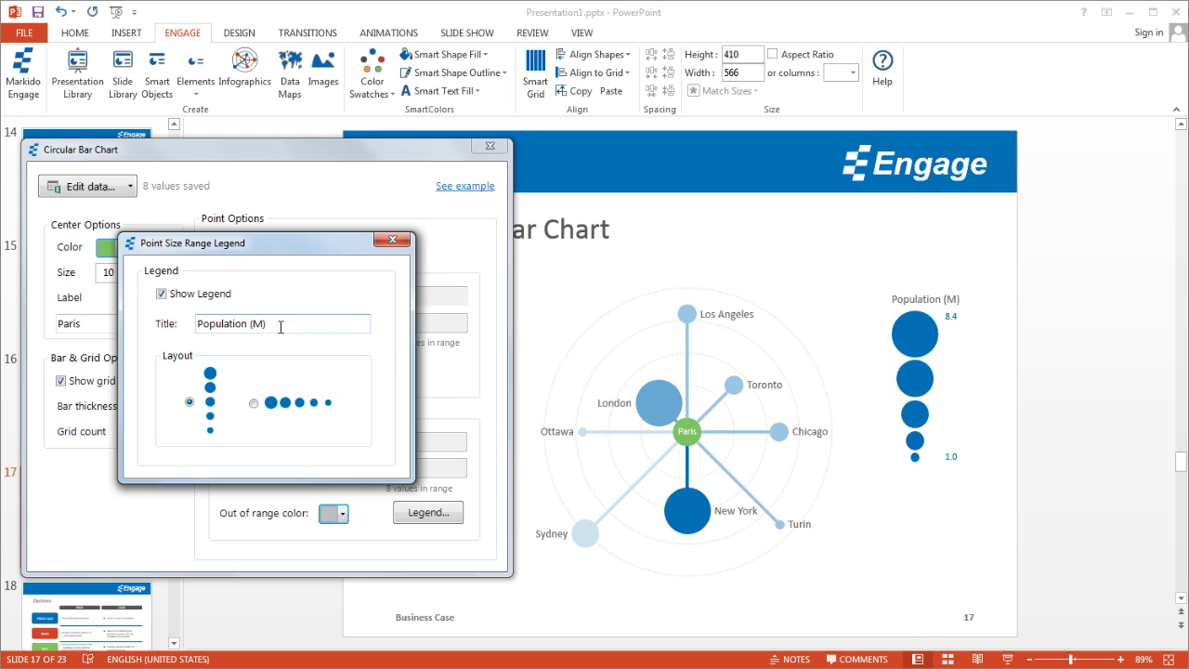
{"action": "left_click_drag", "start_coordinate": [269, 323], "coordinate": [168, 318]}
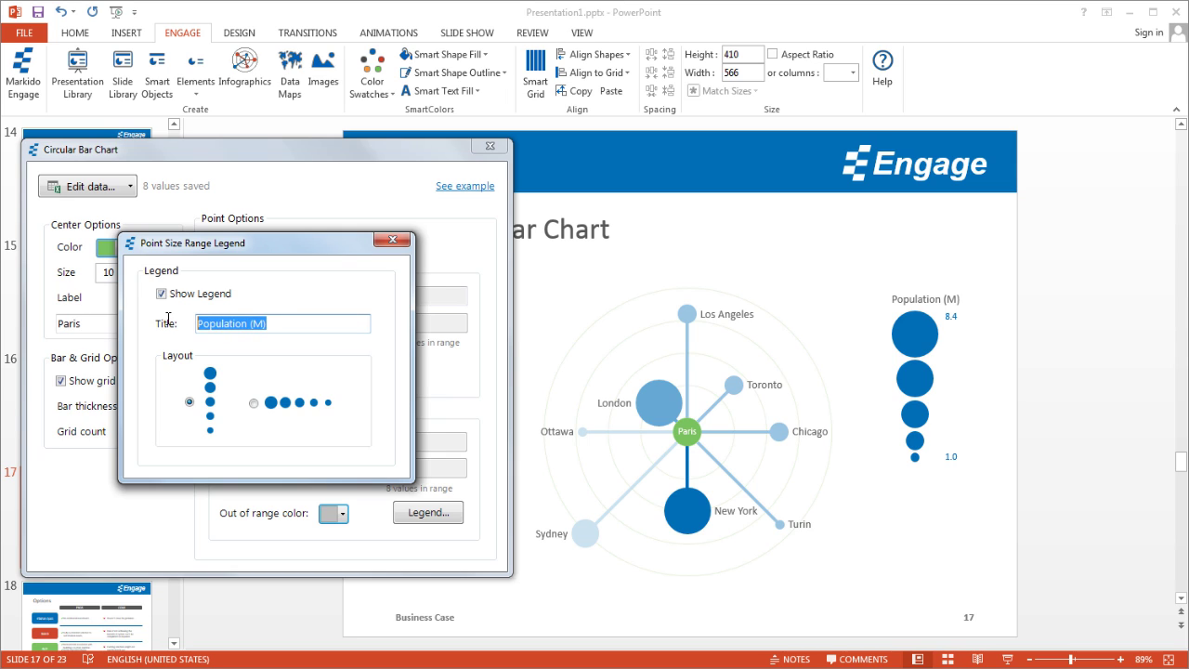
{"action": "type", "text": "G"}
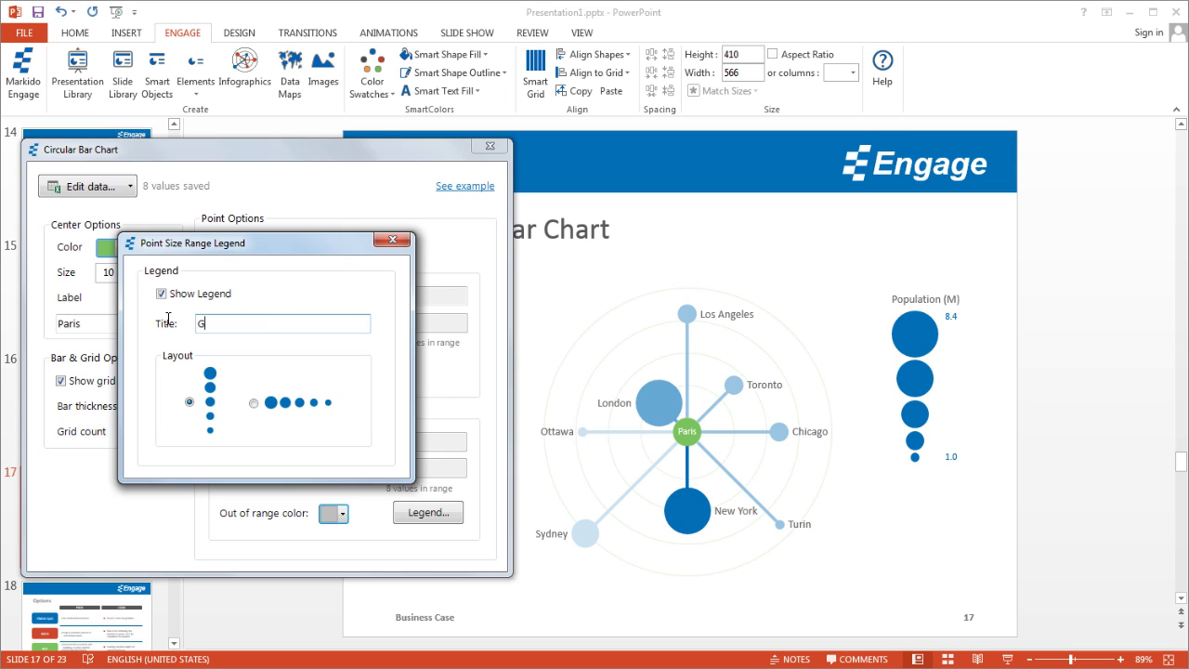
{"action": "type", "text": "Number of Gue"}
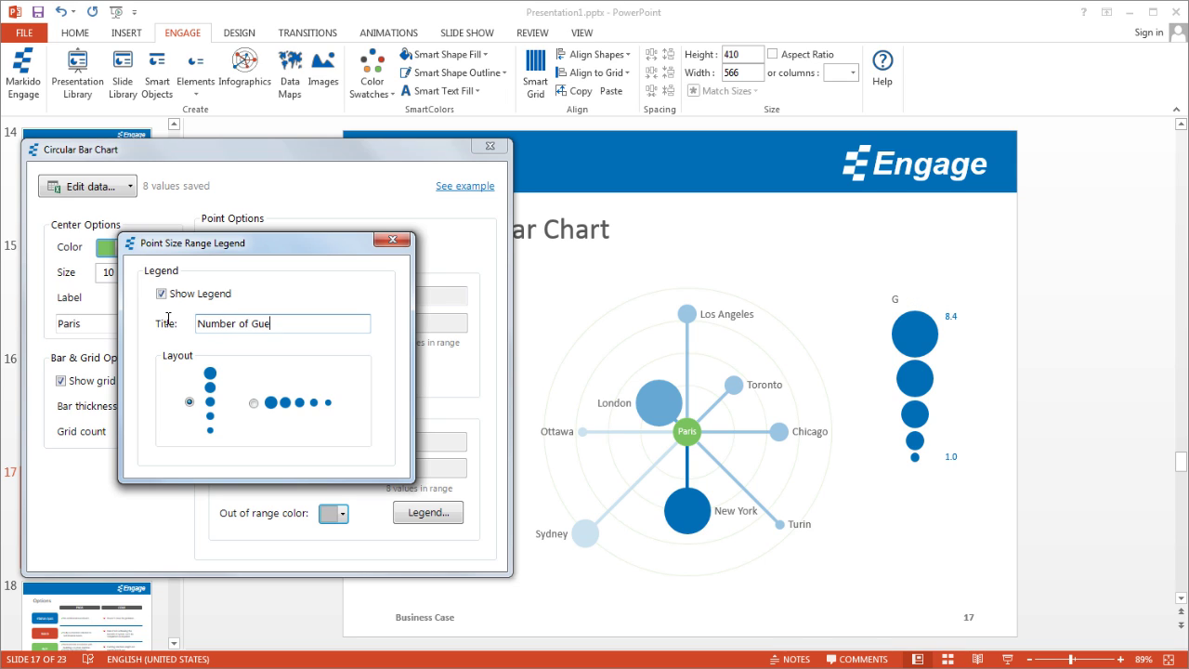
{"action": "type", "text": "sts"}
{"action": "left_click", "coordinate": [386, 245]}
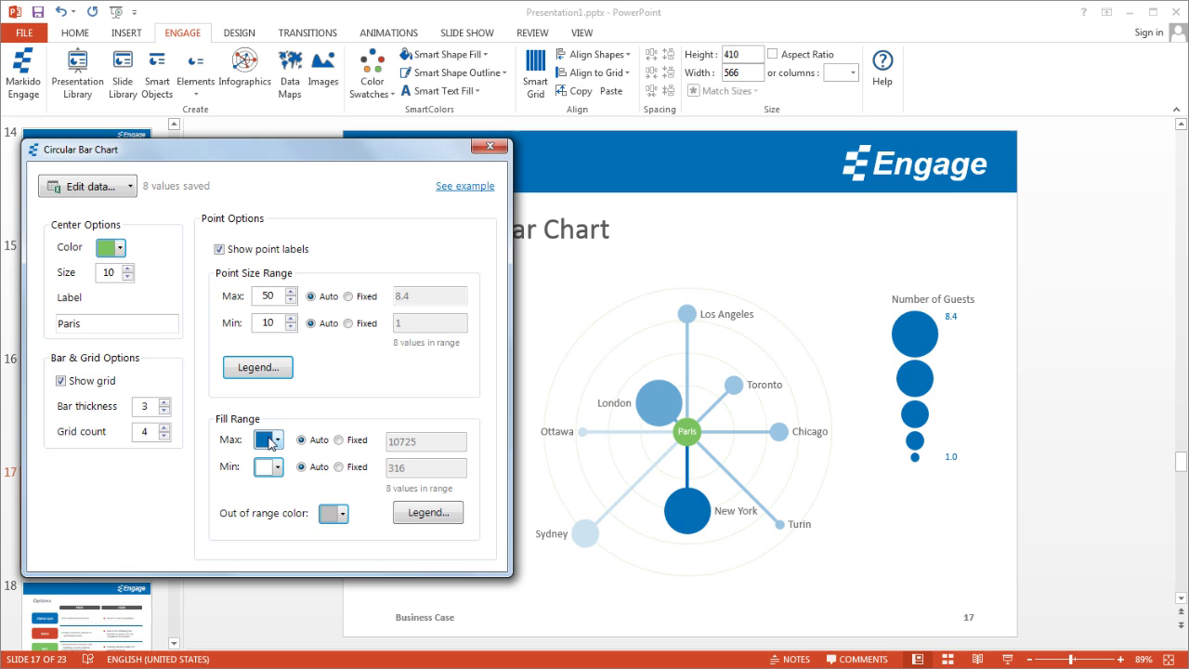
{"action": "left_click", "coordinate": [277, 442]}
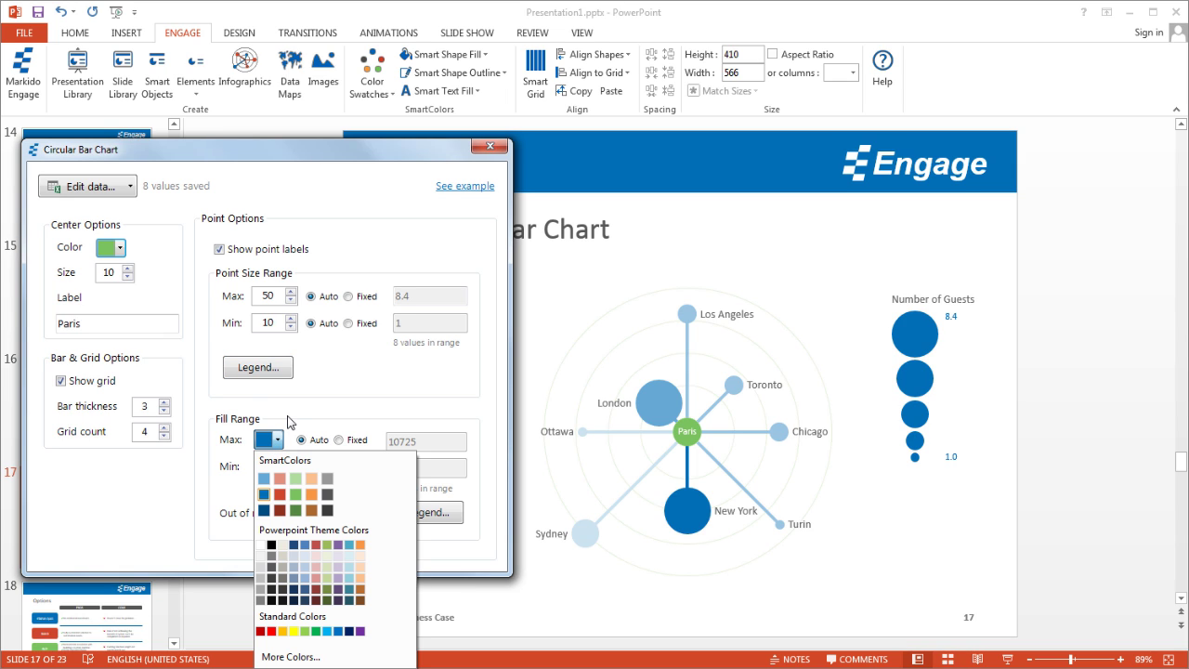
{"action": "left_click", "coordinate": [290, 422]}
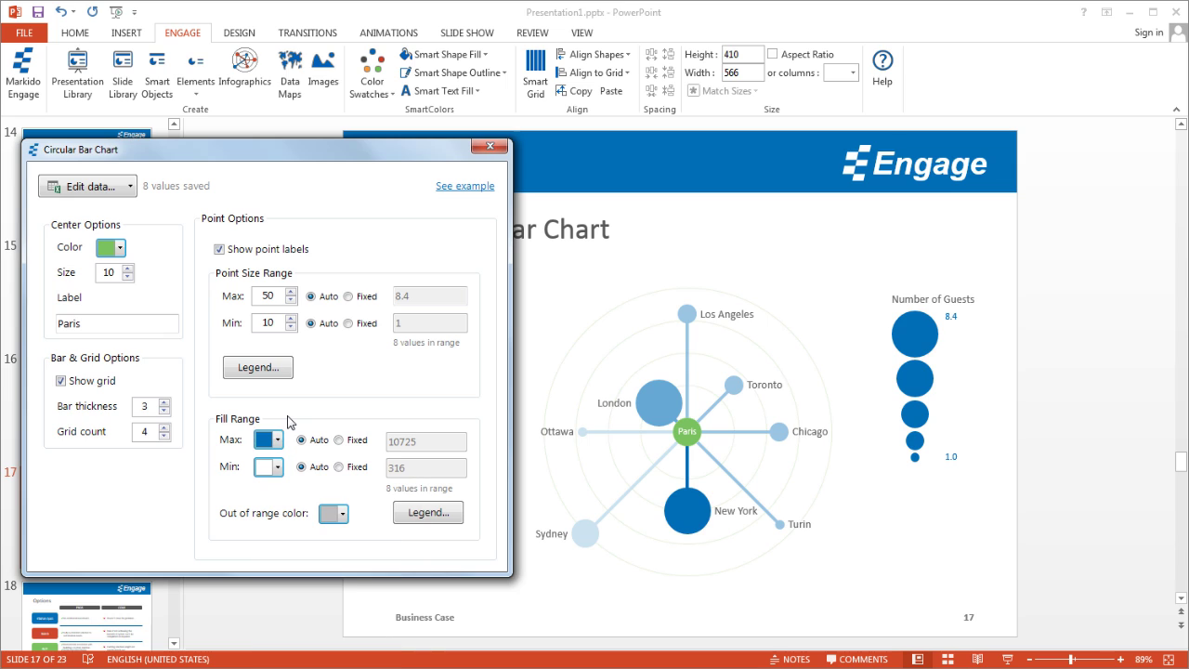
Step: Try orange as the minimum color of the fill range, and return it to white
{"action": "left_click", "coordinate": [277, 468]}
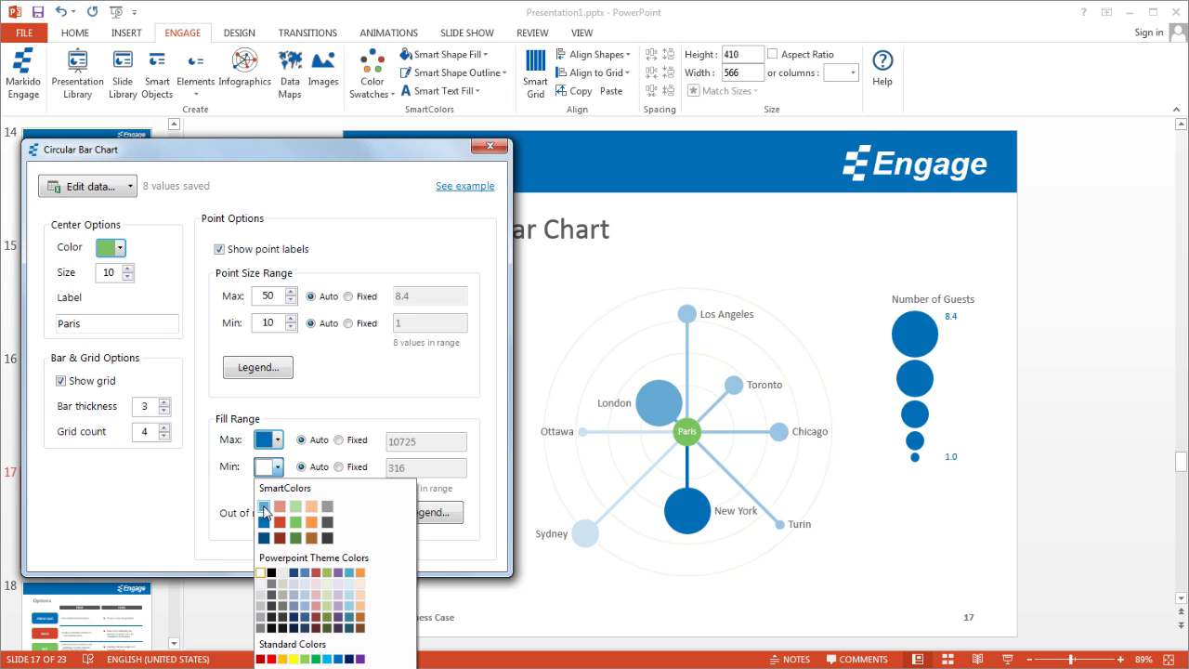
{"action": "left_click", "coordinate": [311, 524]}
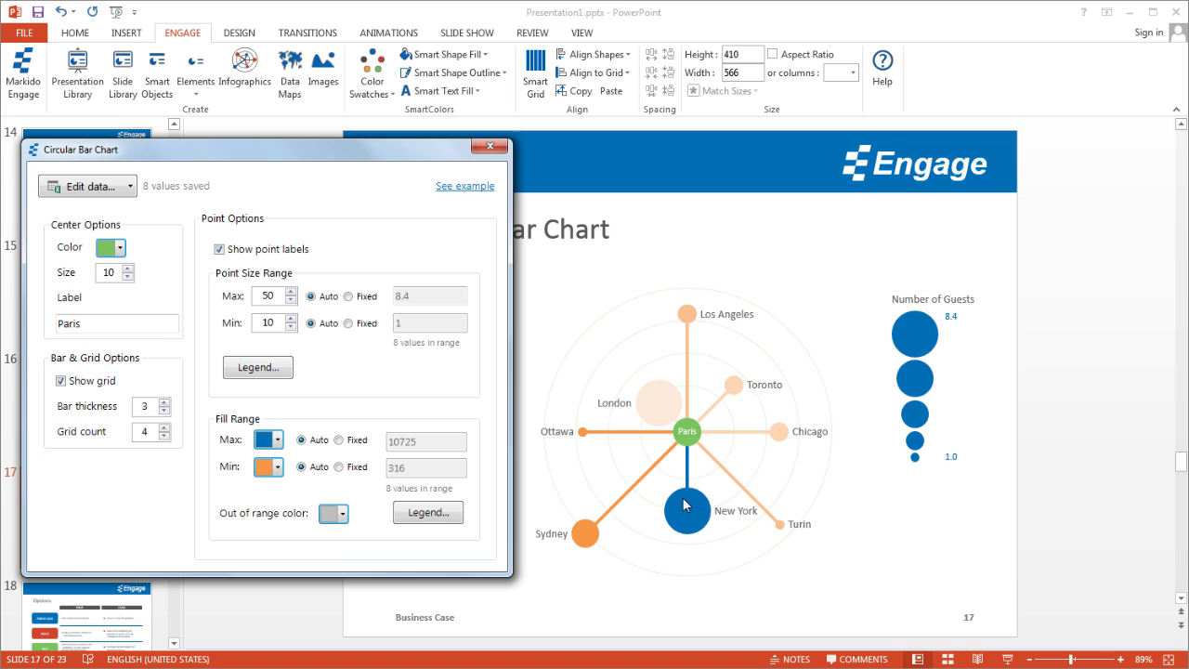
{"action": "left_click", "coordinate": [277, 467]}
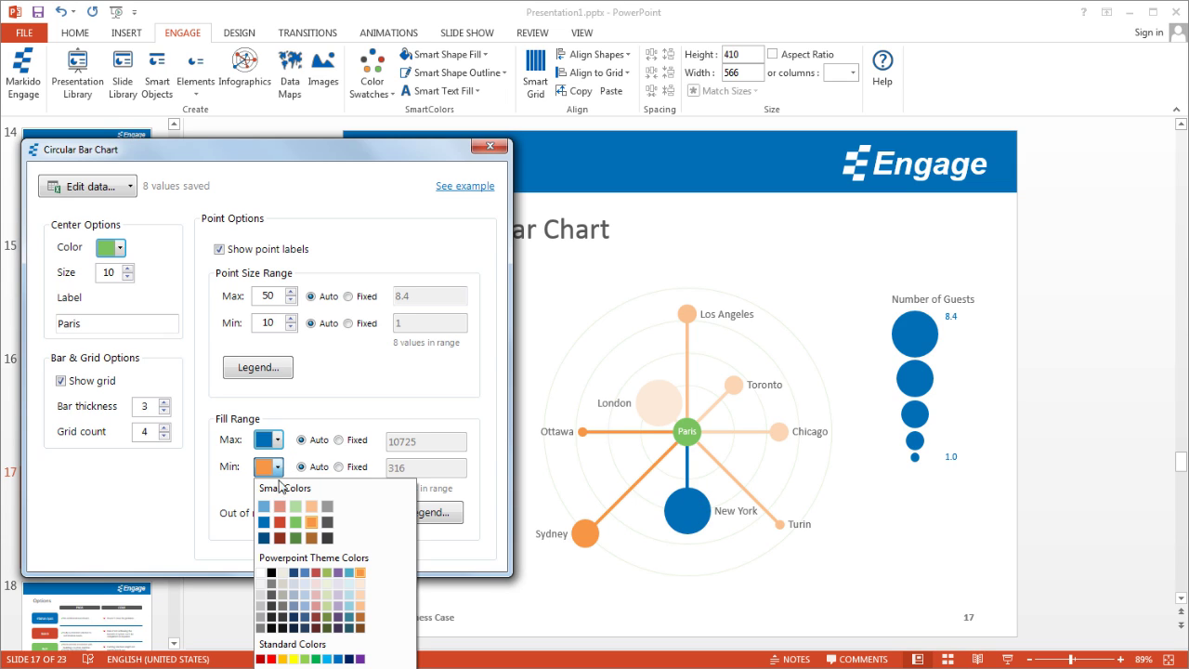
{"action": "left_click", "coordinate": [263, 571]}
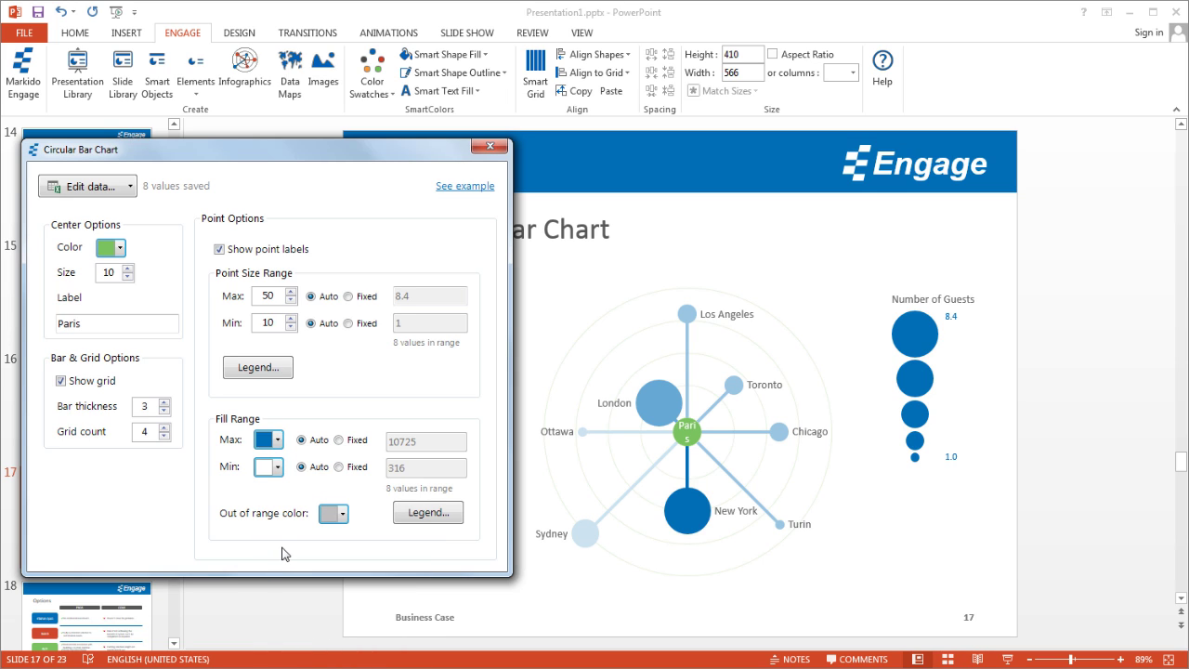
Step: Show the fill color range legend with the title "Total Revenue" and close the legend settings
{"action": "left_click", "coordinate": [447, 519]}
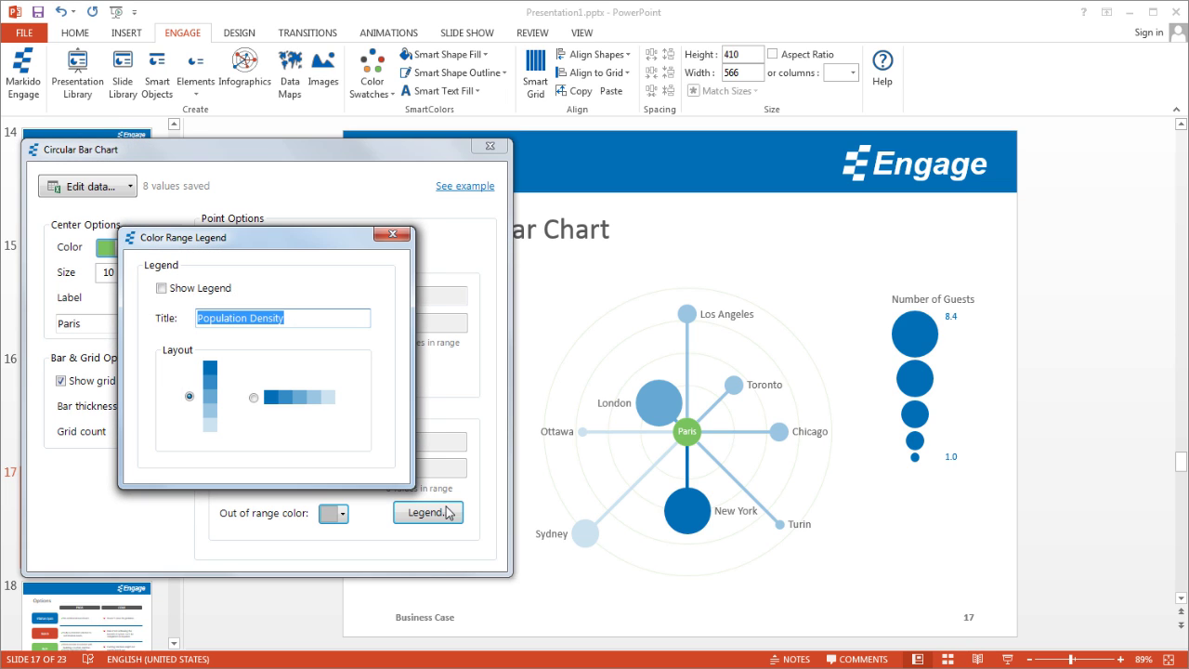
{"action": "left_click", "coordinate": [210, 288]}
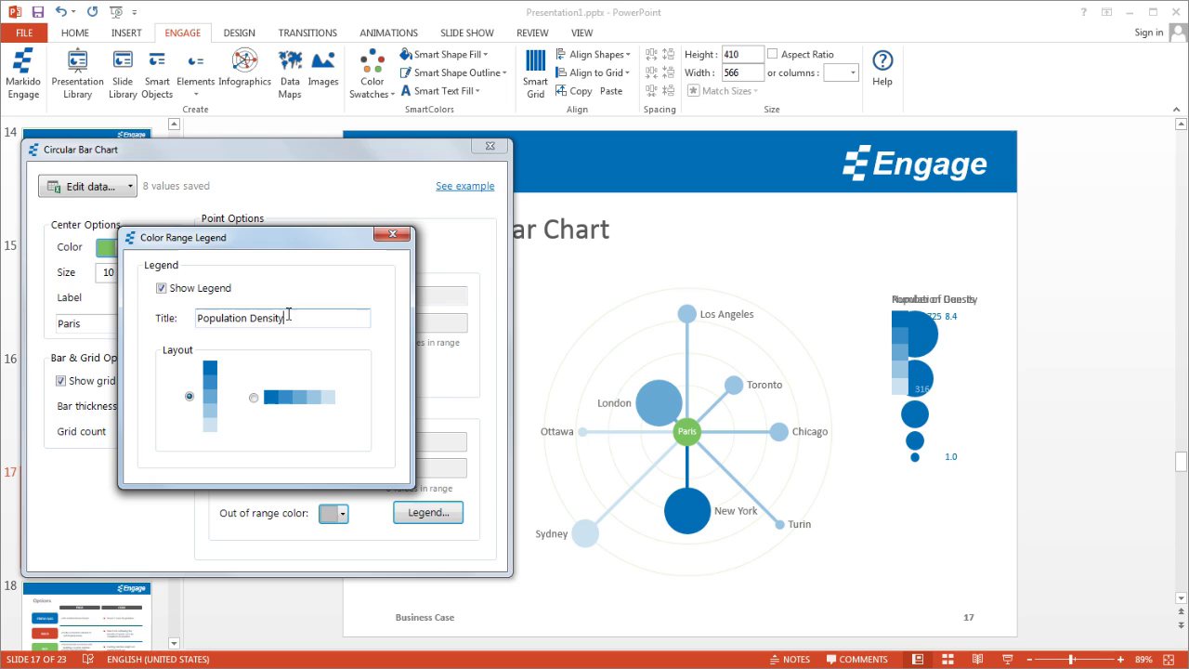
{"action": "left_click_drag", "start_coordinate": [288, 314], "coordinate": [174, 325]}
{"action": "type", "text": "T"}
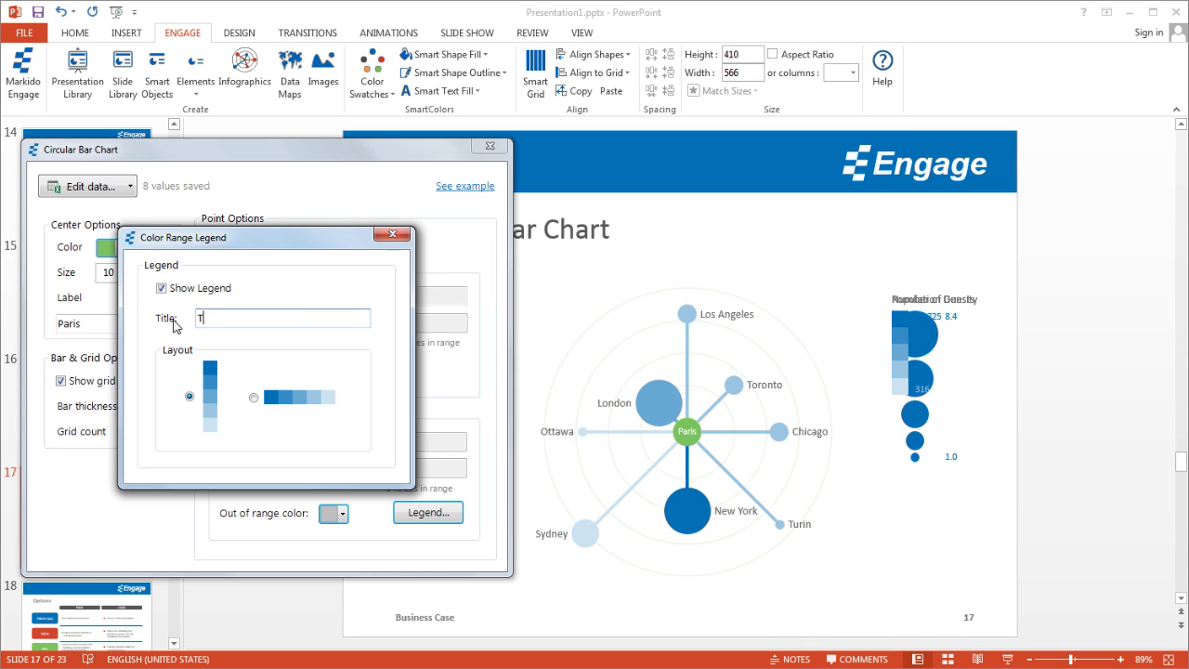
{"action": "type", "text": "otal Revenue"}
{"action": "left_click", "coordinate": [394, 235]}
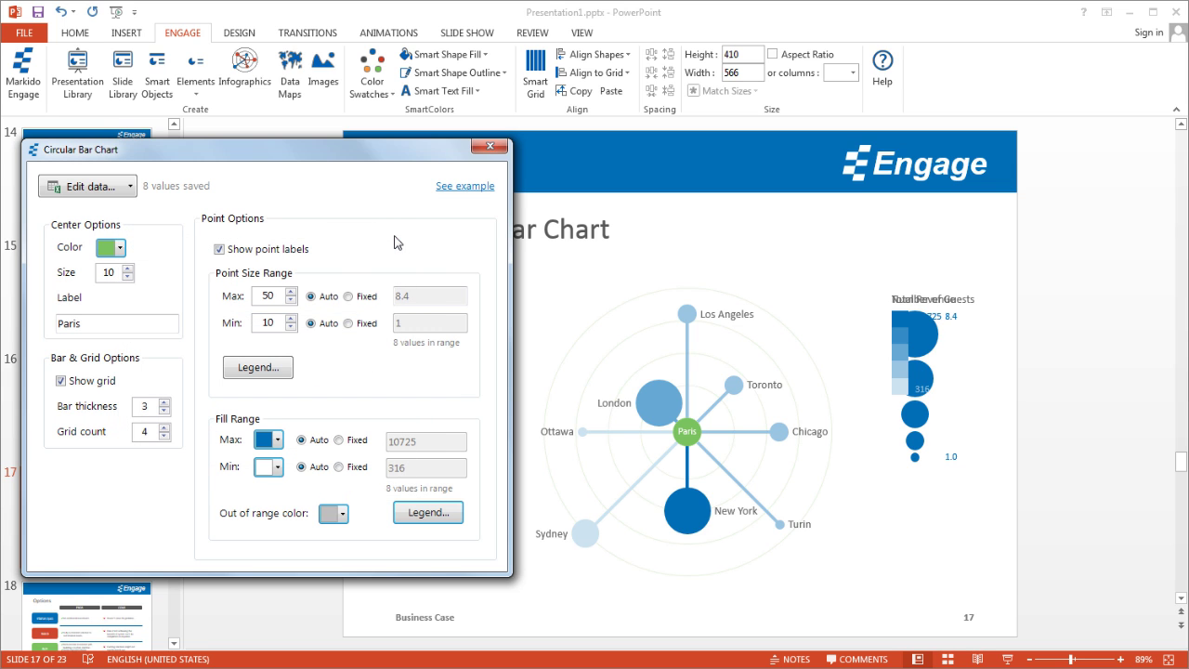
Step: Close the chart settings and move the Total Revenue legend directly below the Number of Guests legend, aligned with it
{"action": "left_click", "coordinate": [490, 149]}
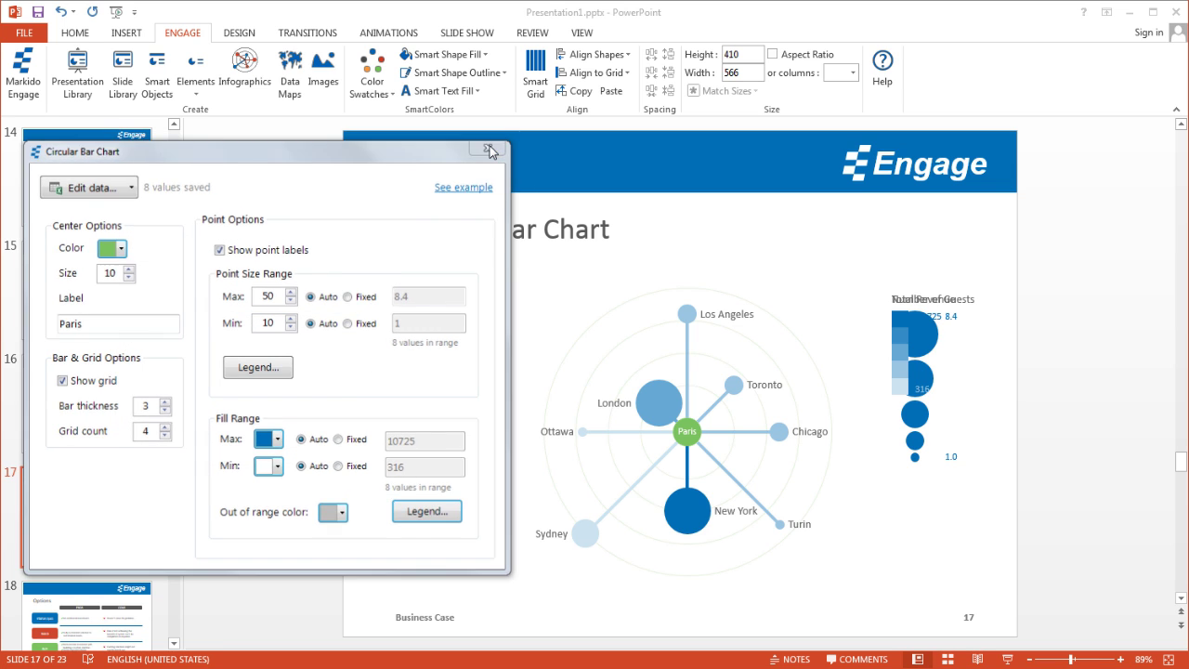
{"action": "left_click", "coordinate": [896, 318]}
{"action": "mouse_move", "coordinate": [896, 318]}
{"action": "left_mouse_down"}
{"action": "mouse_move", "coordinate": [880, 519]}
{"action": "mouse_move", "coordinate": [897, 514]}
{"action": "left_mouse_up"}
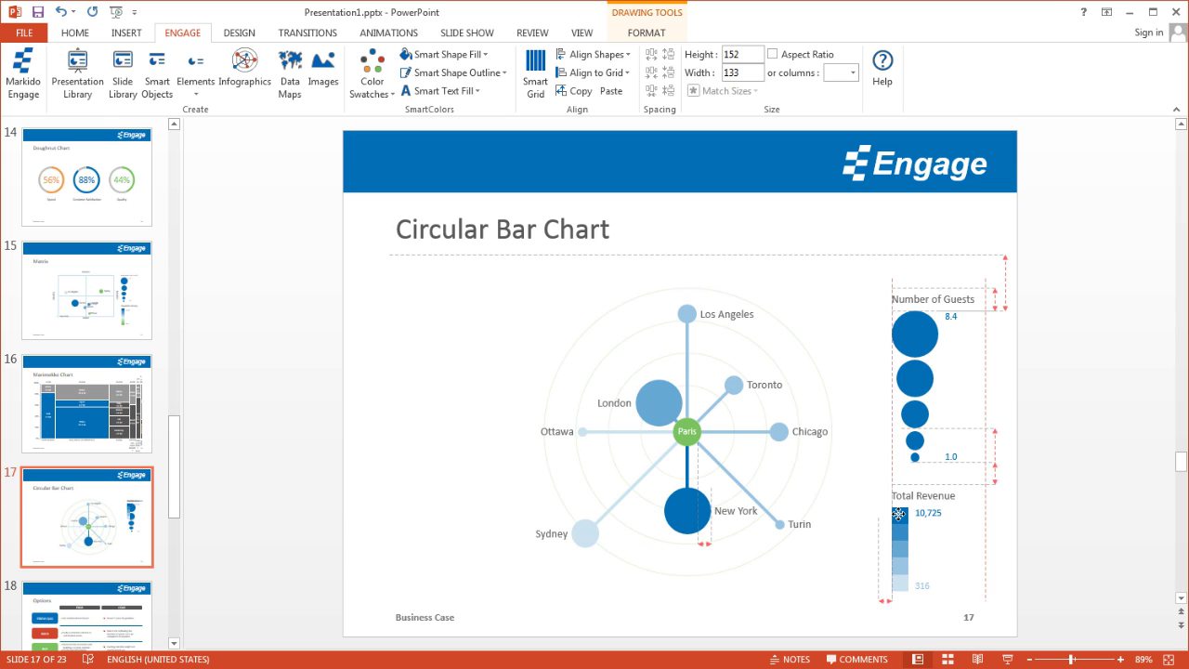
{"action": "left_click", "coordinate": [838, 526]}
{"action": "left_click", "coordinate": [804, 597]}
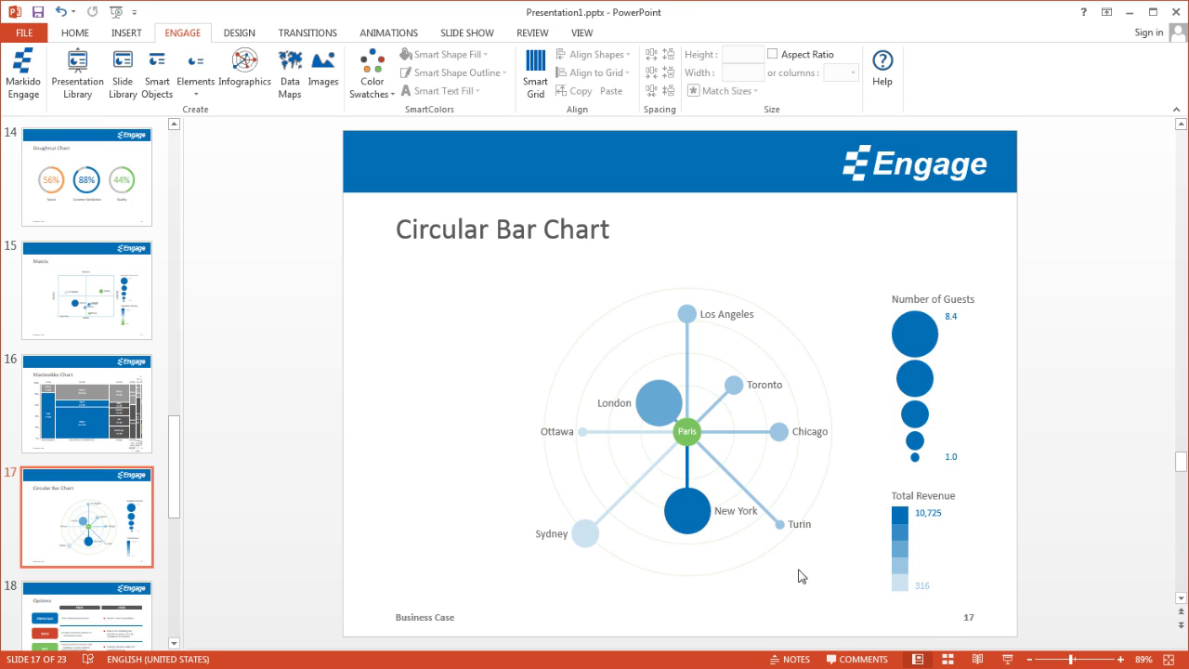